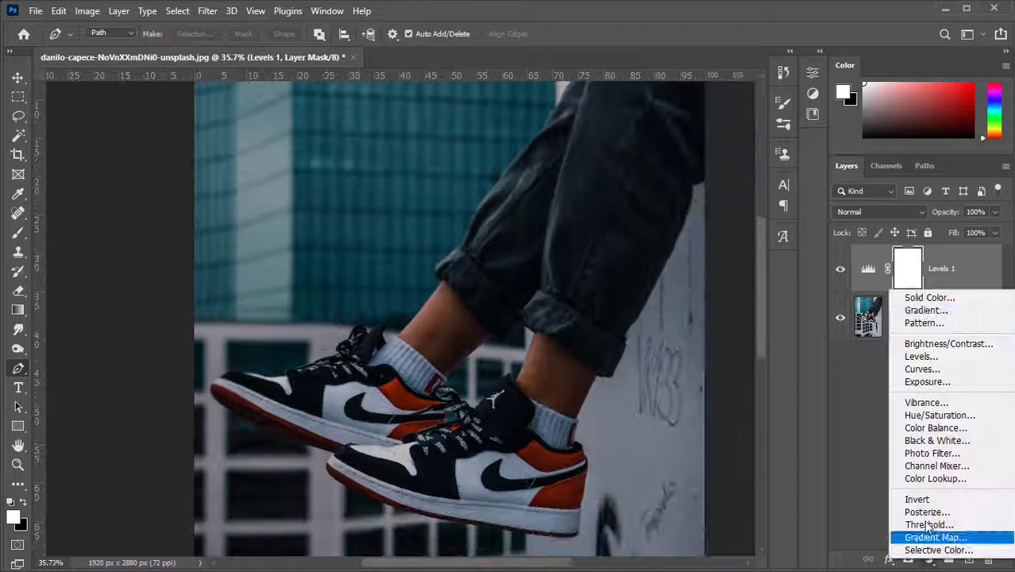
Add a white Solid Color fill layer above the Levels layer and invert its mask to black
click(914, 297)
click(307, 303)
click(611, 297)
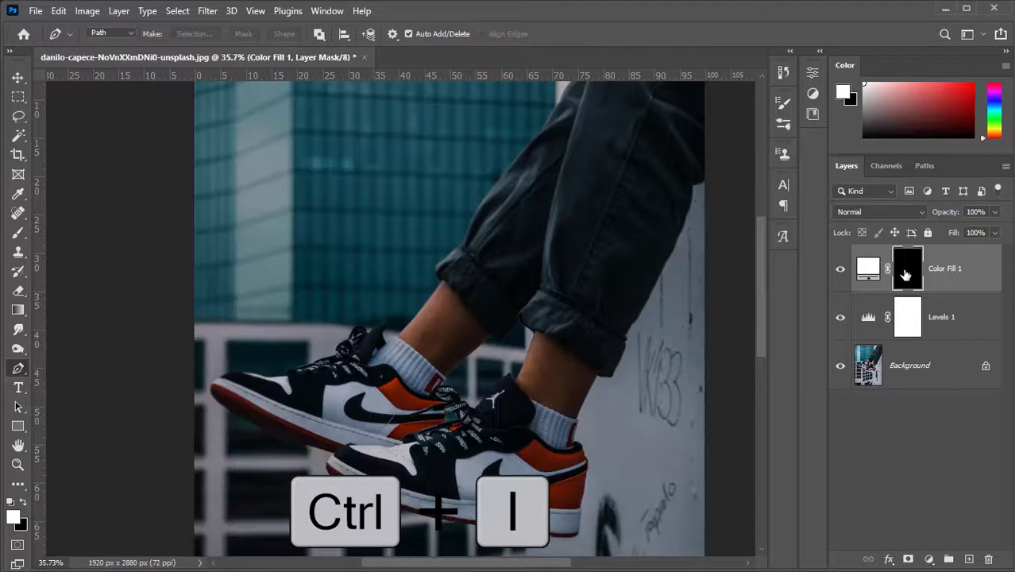
Trace a closed path around the swoosh of the farther shoe with the Pen tool, slightly inside its edge
scroll(436, 365, right, 2)
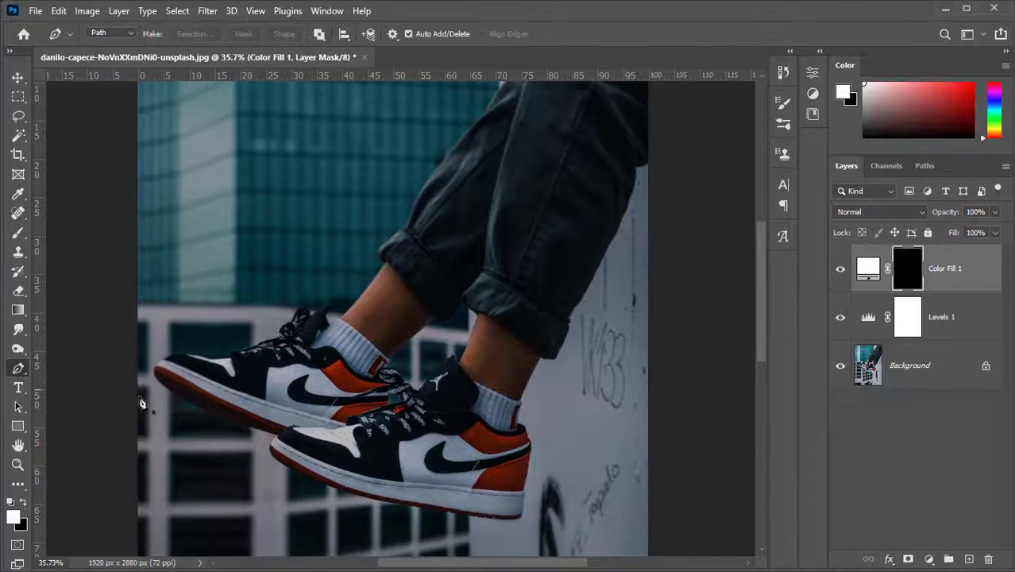
scroll(282, 402, up, 5)
drag(348, 407, 285, 381)
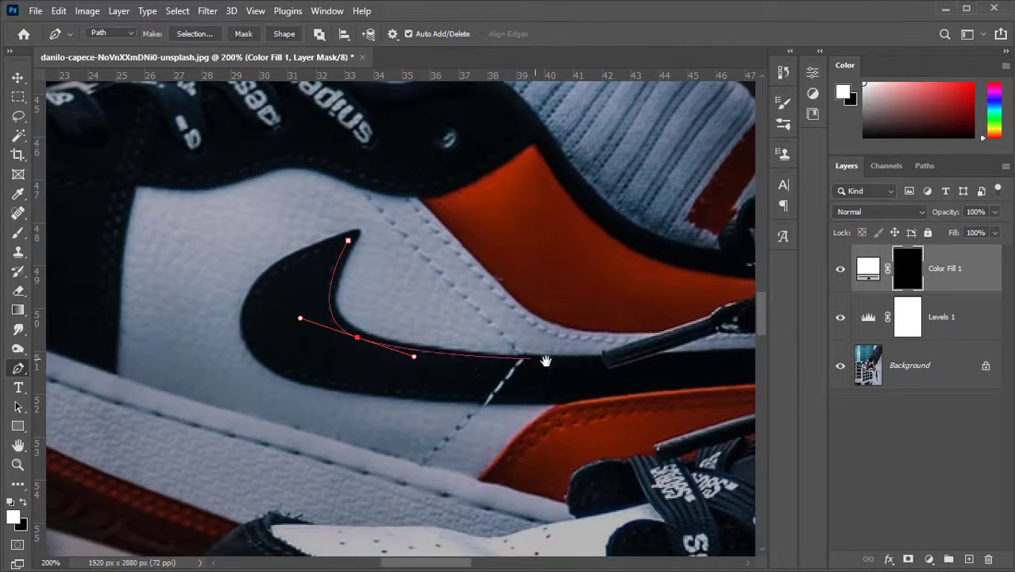
drag(546, 361, 379, 292)
drag(632, 285, 746, 256)
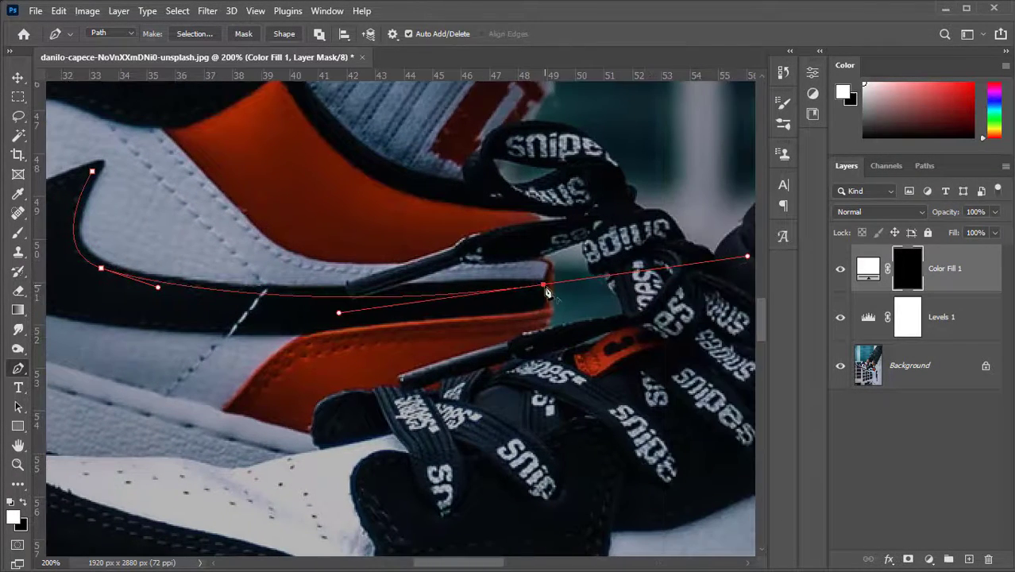
scroll(258, 323, left, 5)
scroll(258, 323, up, 1)
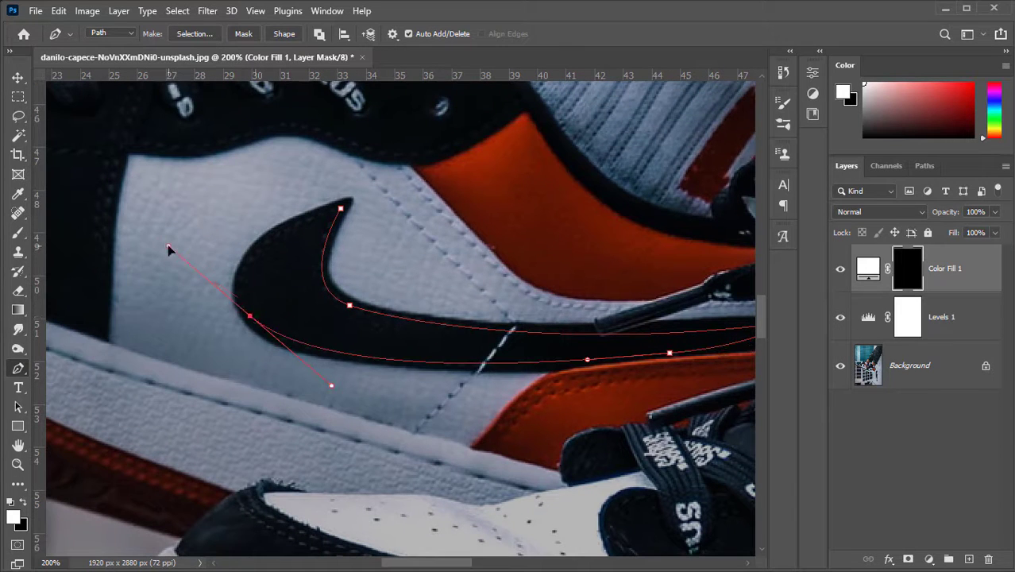
drag(167, 252, 211, 255)
scroll(328, 283, down, 4)
scroll(434, 304, up, 4)
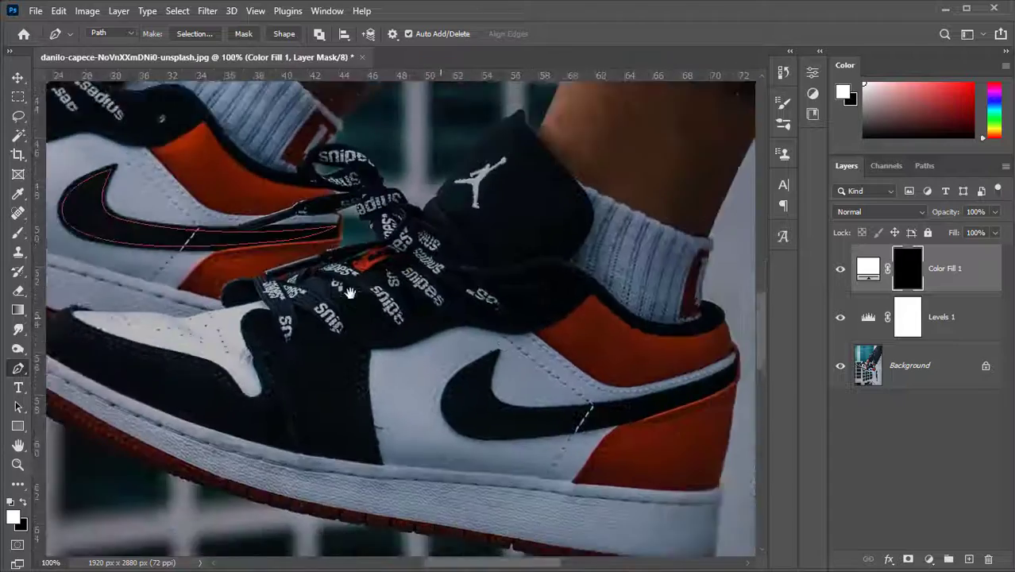
drag(384, 321, 587, 497)
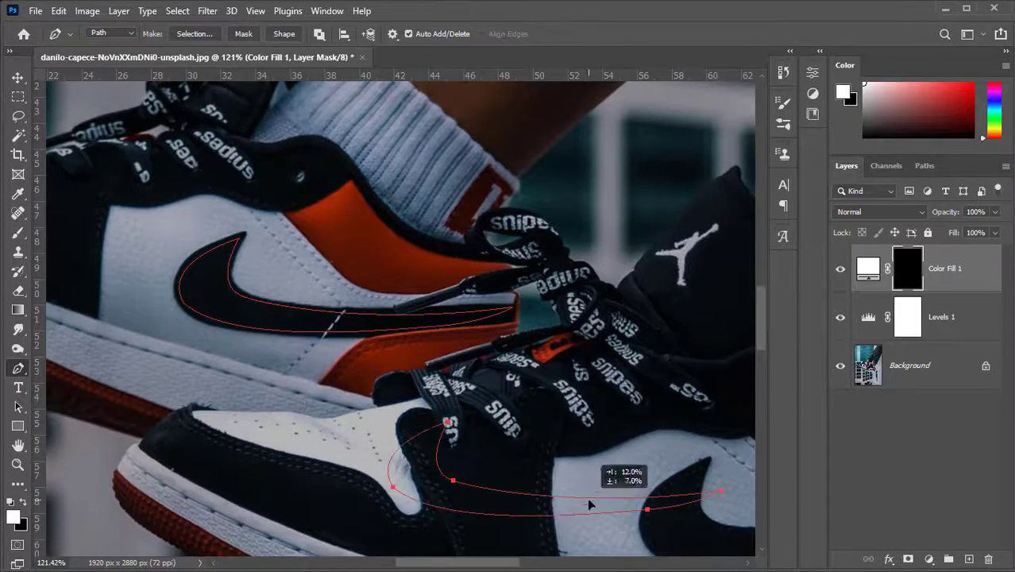
key(ctrl+z)
Start a Pen path at the tip of the nearer shoe's swoosh and trace its upper edge to the heel
scroll(587, 497, down, 2)
scroll(310, 270, up, 2)
scroll(437, 322, down, 1)
scroll(438, 323, right, 6)
scroll(244, 254, up, 3)
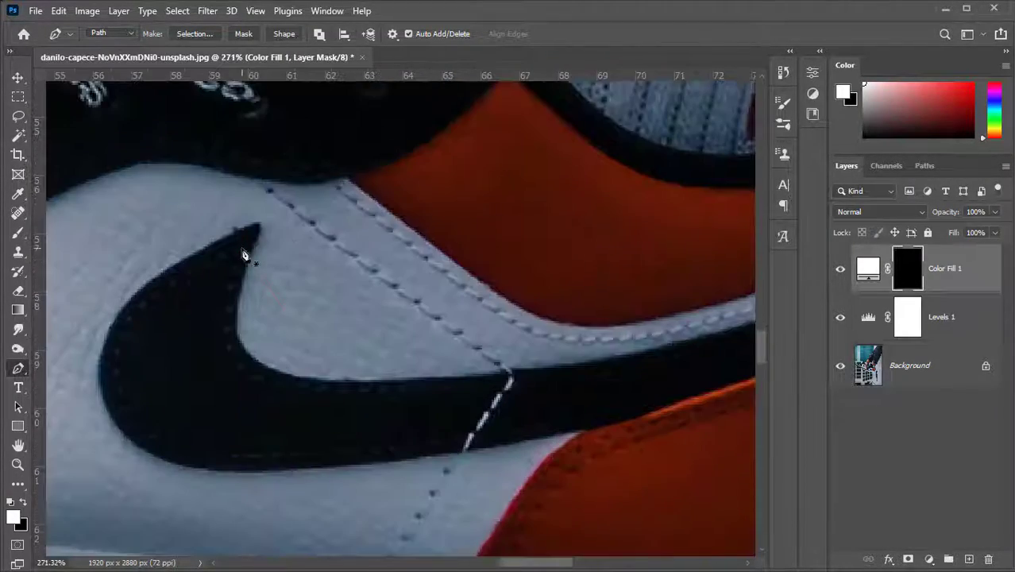
drag(382, 398, 539, 385)
scroll(493, 273, right, 6)
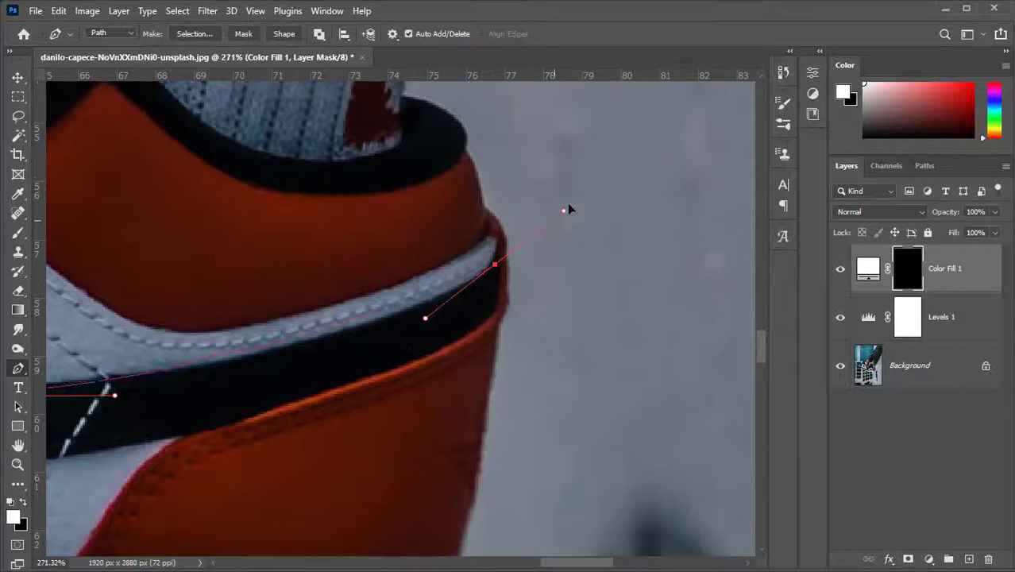
alt+click(495, 265)
Trace back along the lower edge of the nearer shoe's swoosh and around its rounded end to close the path
drag(477, 294, 639, 259)
drag(457, 361, 690, 389)
drag(289, 367, 262, 250)
drag(353, 350, 298, 358)
drag(298, 358, 369, 326)
drag(452, 469, 425, 463)
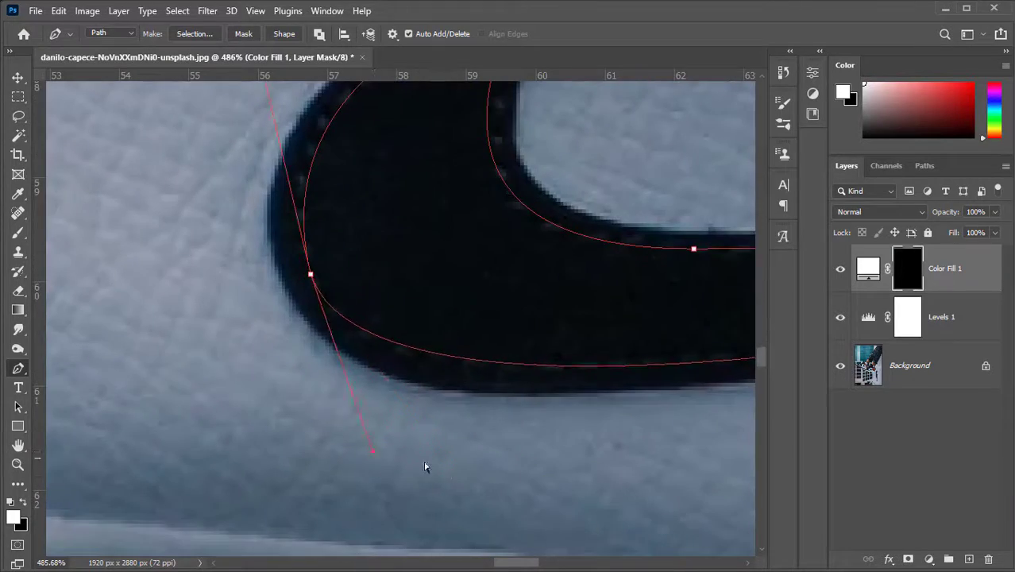
Trace an open path along the upper edge of the nearer shoe's sole, from the toe to the heel
scroll(425, 463, down, 8)
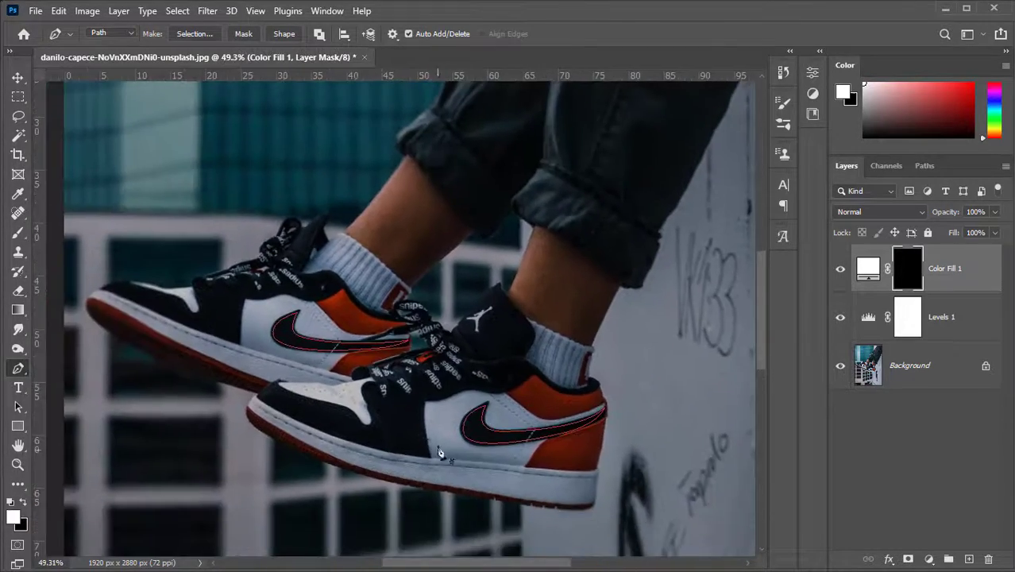
scroll(439, 452, up, 6)
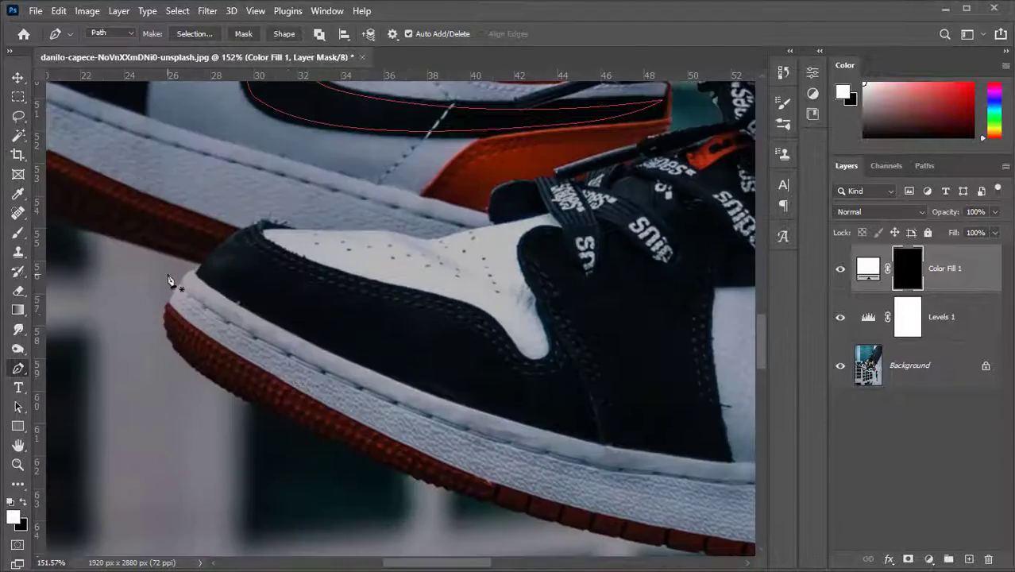
scroll(206, 292, down, 4)
scroll(380, 362, up, 5)
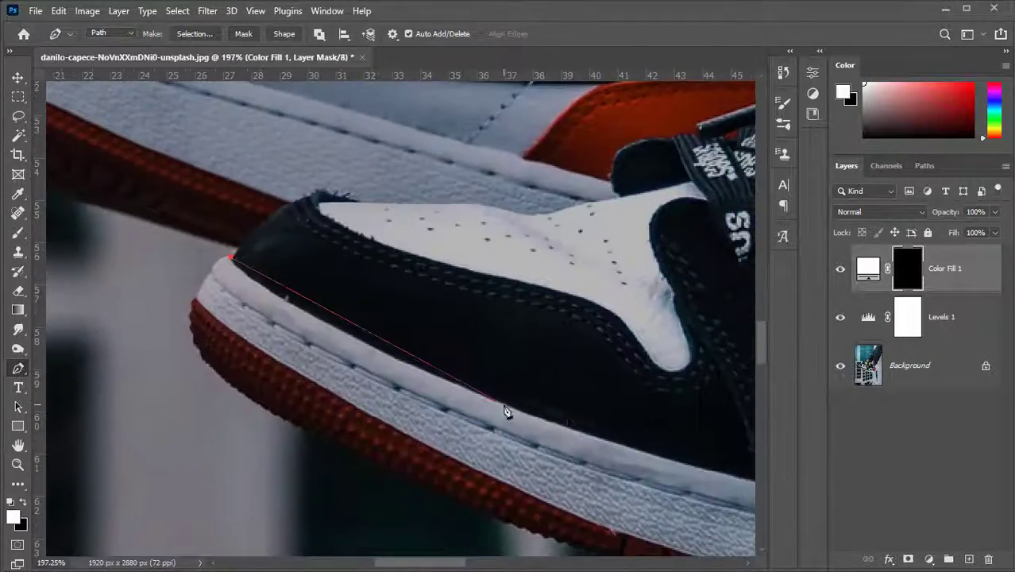
drag(755, 504, 305, 339)
click(598, 361)
scroll(465, 368, right, 10)
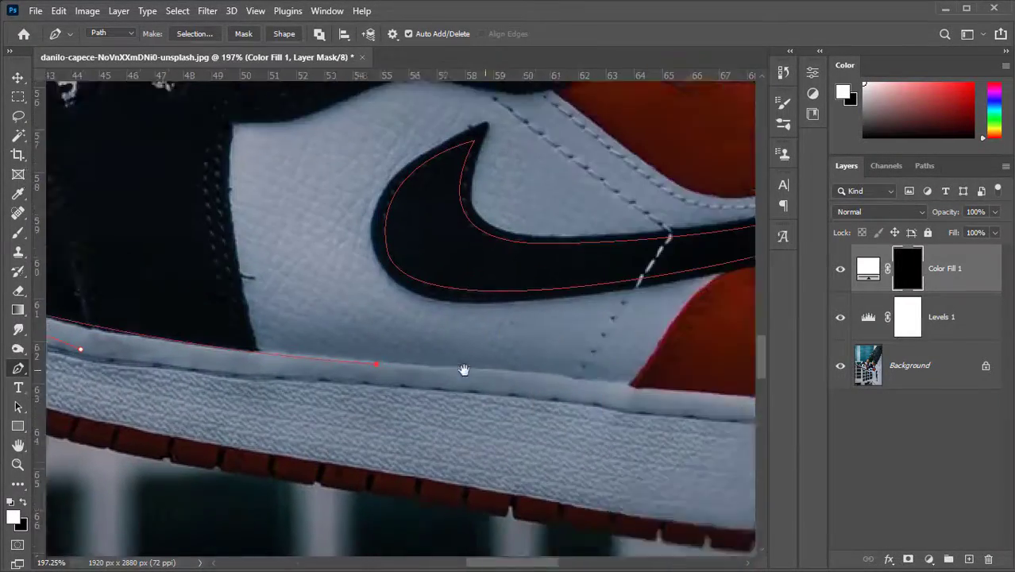
click(540, 389)
scroll(624, 361, down, 4)
drag(477, 353, 670, 404)
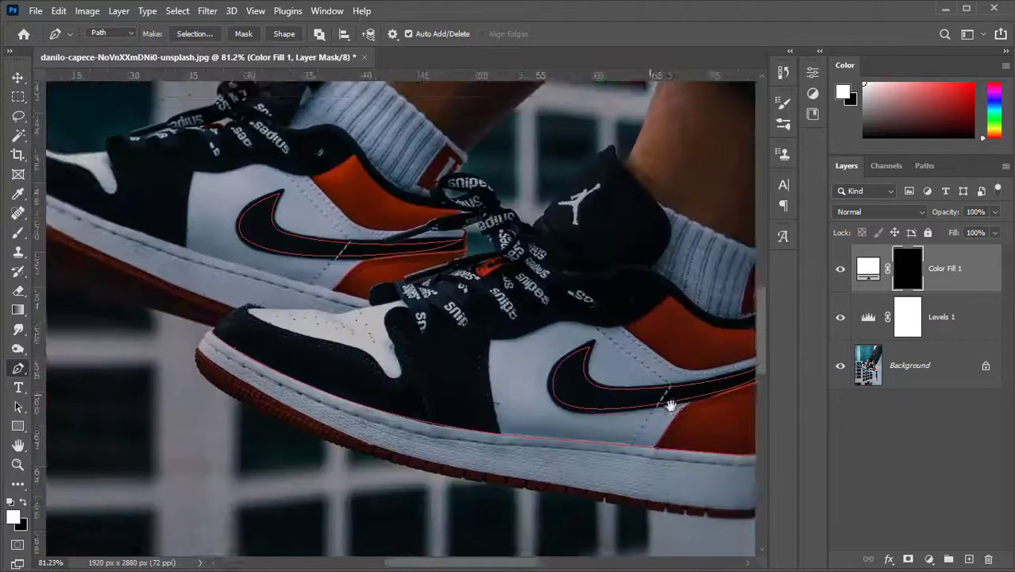
Start a path at the farther shoe's toe and trace the upper edge of its sole toward the midfoot
scroll(131, 226, up, 4)
drag(131, 226, 480, 396)
scroll(481, 396, down, 3)
scroll(212, 349, up, 5)
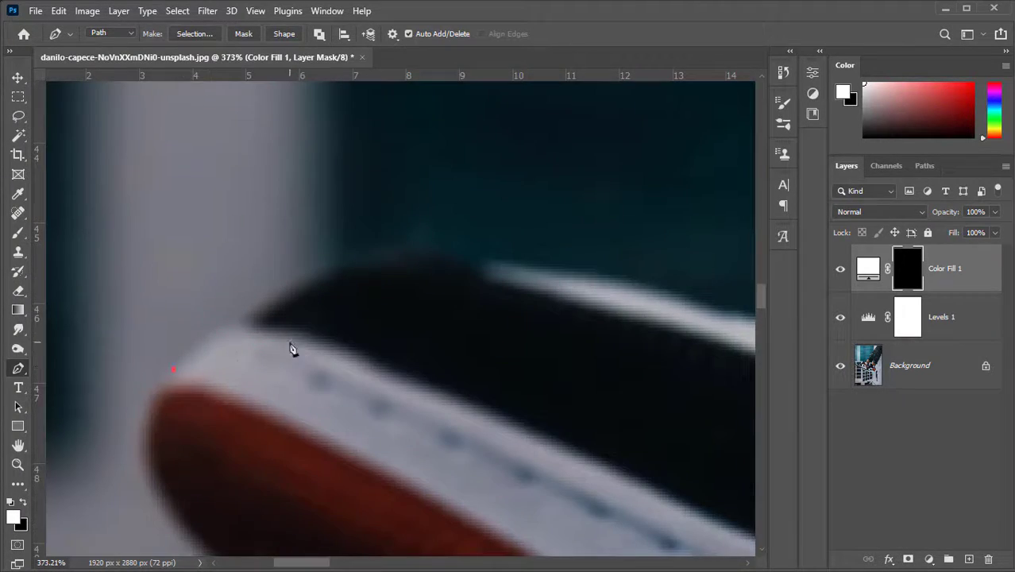
click(290, 344)
drag(468, 450, 288, 344)
drag(624, 471, 417, 358)
click(447, 368)
Continue the farther shoe's sole path below the swoosh until it meets the nearer shoe's laces
scroll(446, 368, down, 4)
drag(722, 462, 357, 344)
click(355, 345)
drag(666, 435, 559, 401)
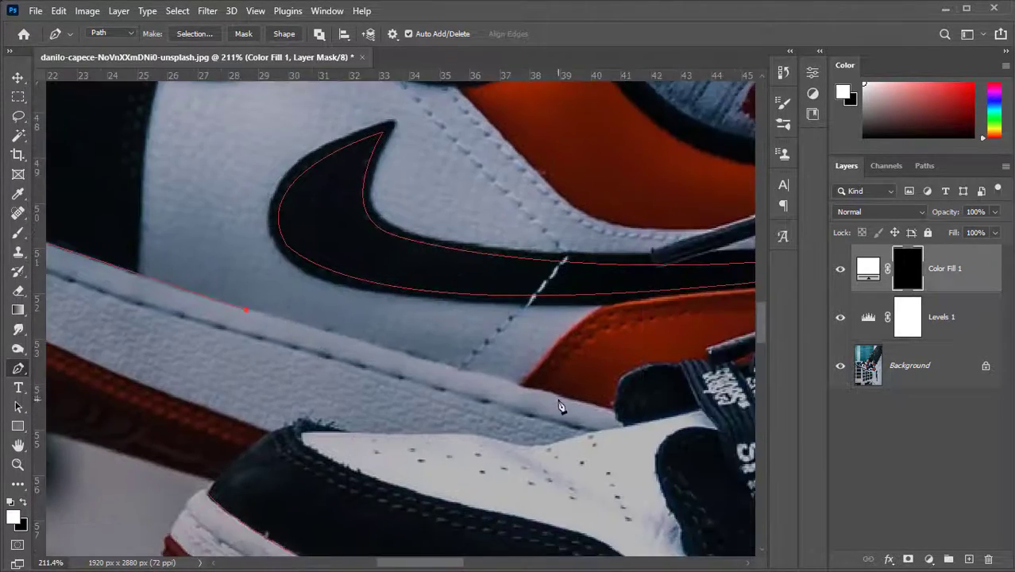
click(612, 415)
scroll(569, 412, down, 6)
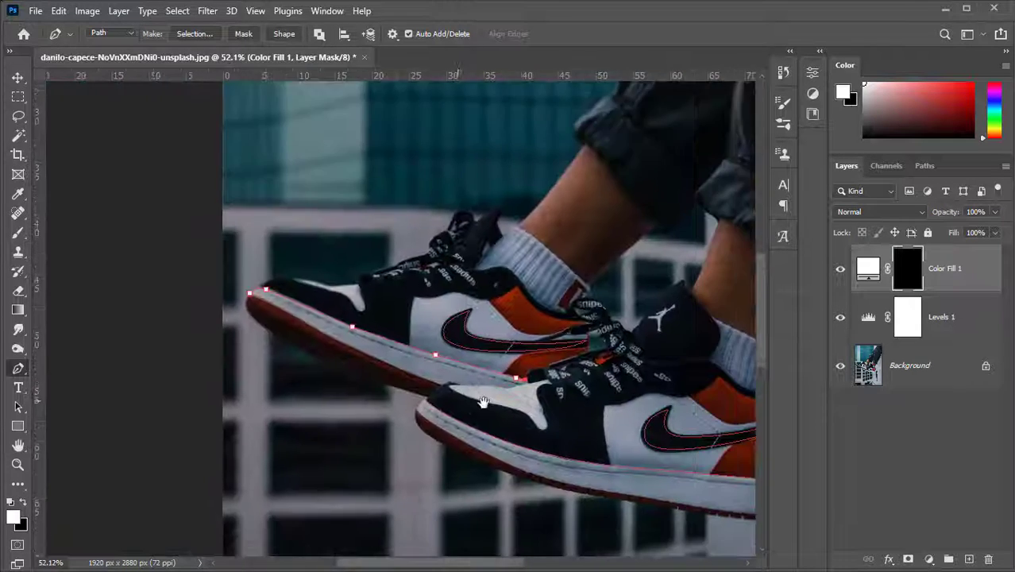
Set the Brush tool to a hard 4 px tip and confirm white as the foreground color
drag(591, 468, 496, 410)
scroll(495, 410, down, 2)
drag(727, 386, 706, 393)
key(b)
right_click(385, 236)
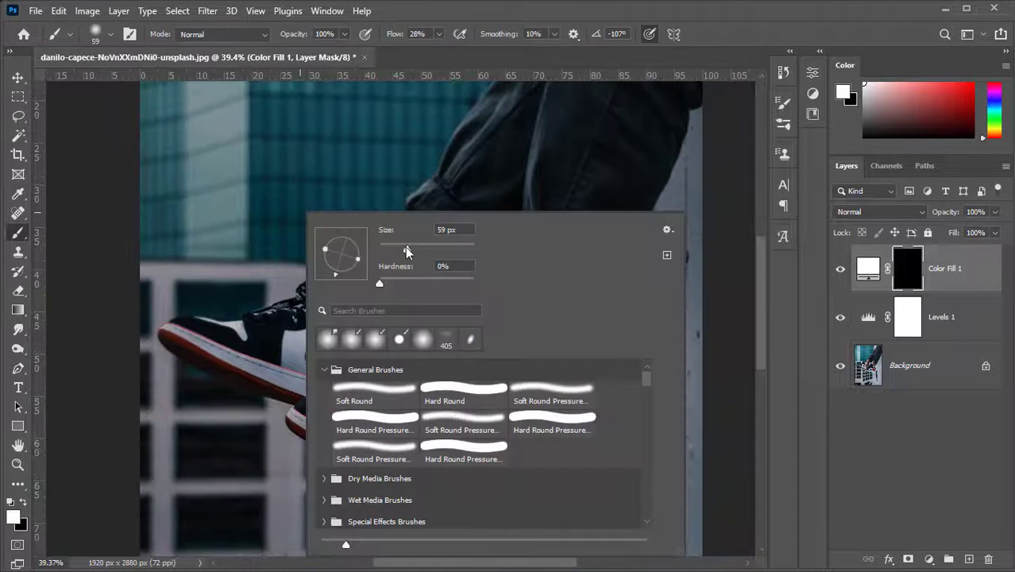
click(474, 282)
click(14, 517)
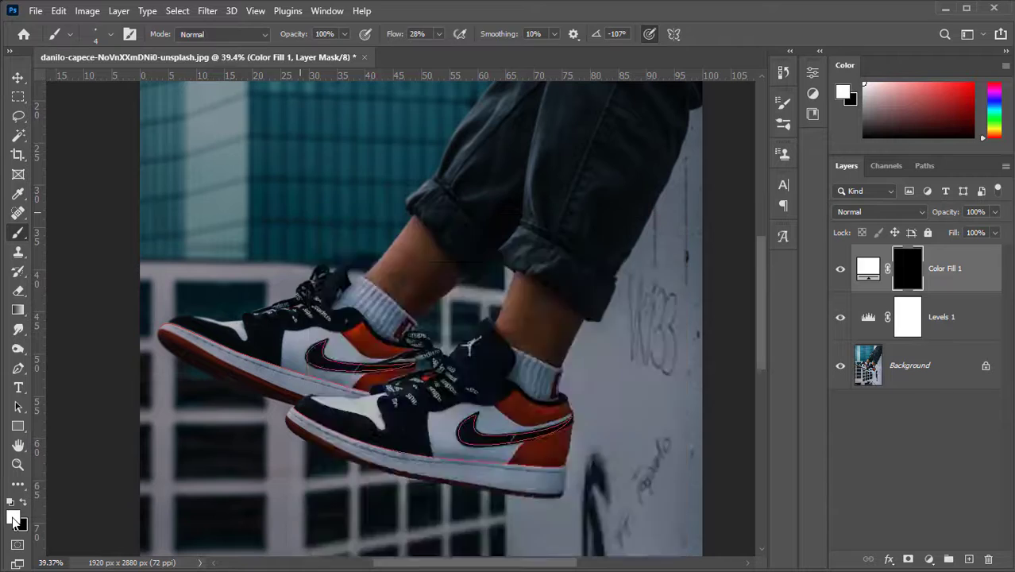
key(Return)
Try stroking the swoosh and sole paths with the 4 px brush and inspect the line on the nearer shoe
drag(470, 463, 476, 399)
click(17, 368)
right_click(339, 301)
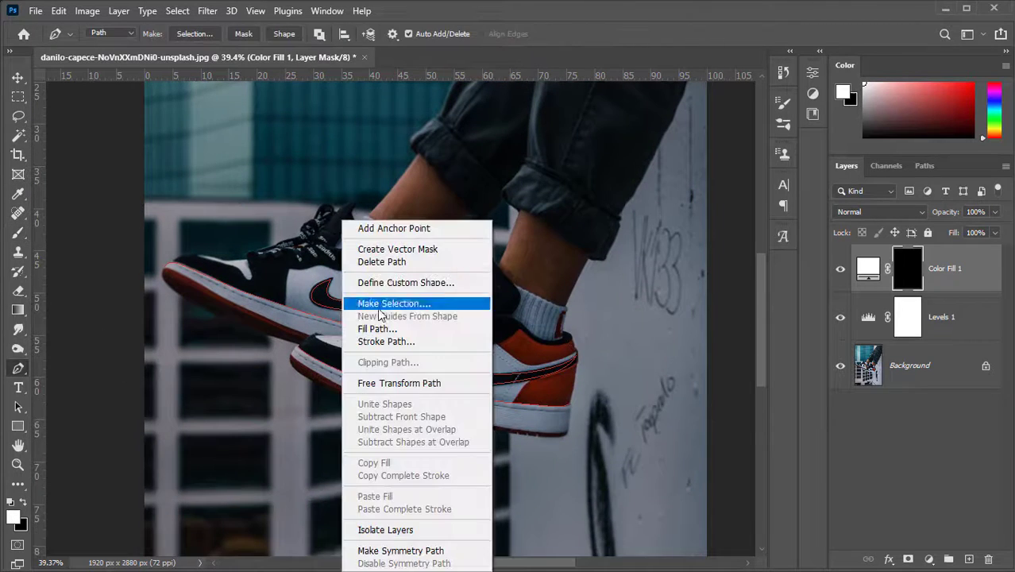
click(373, 341)
click(594, 168)
scroll(532, 337, up, 8)
scroll(445, 314, down, 4)
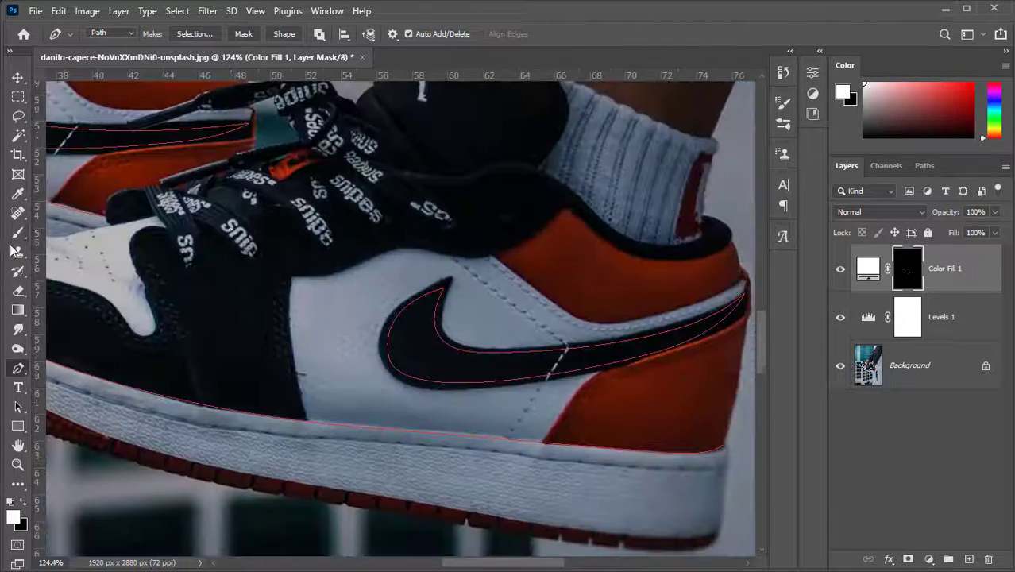
Undo the path stroke and readjust the brush tip settings
key(b)
right_click(239, 262)
key(Return)
scroll(465, 193, down, 3)
drag(465, 193, 480, 193)
Stroke all swoosh and sole paths with the white brush on the fill layer's mask, and dismiss the paths
click(18, 368)
right_click(347, 302)
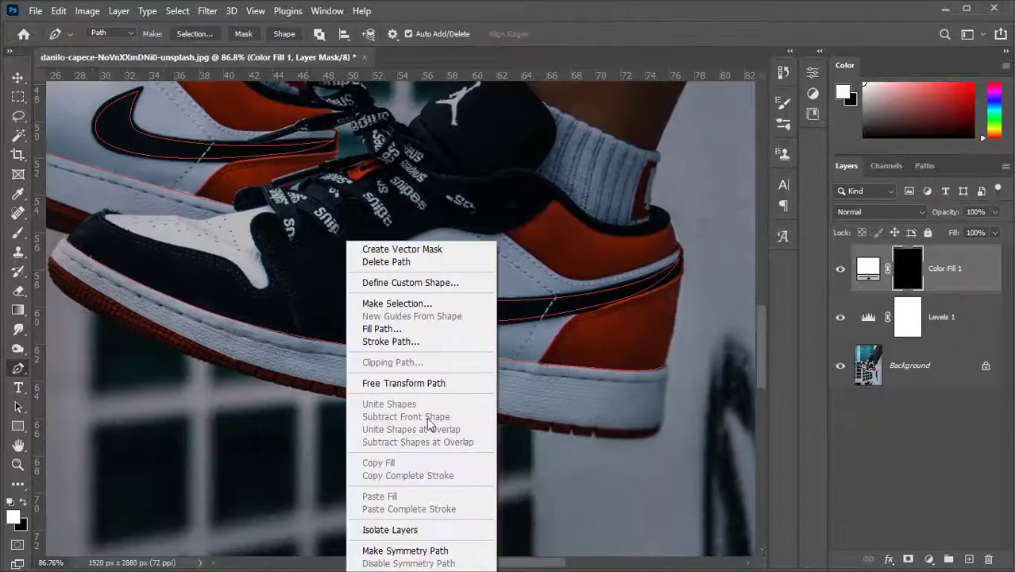
click(391, 341)
key(Return)
scroll(469, 310, down, 2)
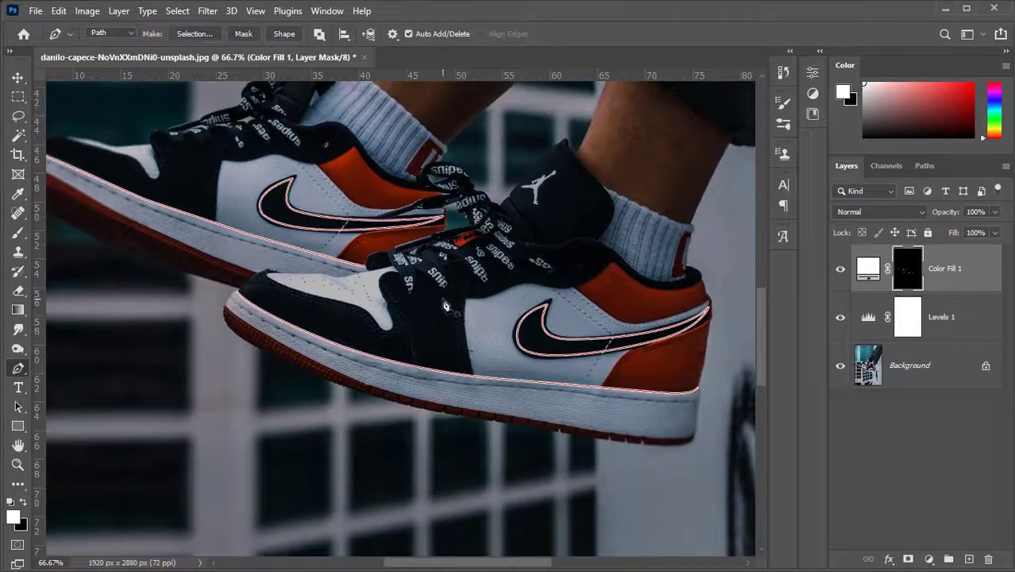
key(Return)
scroll(282, 171, up, 8)
scroll(403, 210, down, 9)
drag(460, 287, 452, 284)
Add a blue Outer Glow to the fill layer with 82% opacity and a size of 101 px
click(929, 559)
click(891, 561)
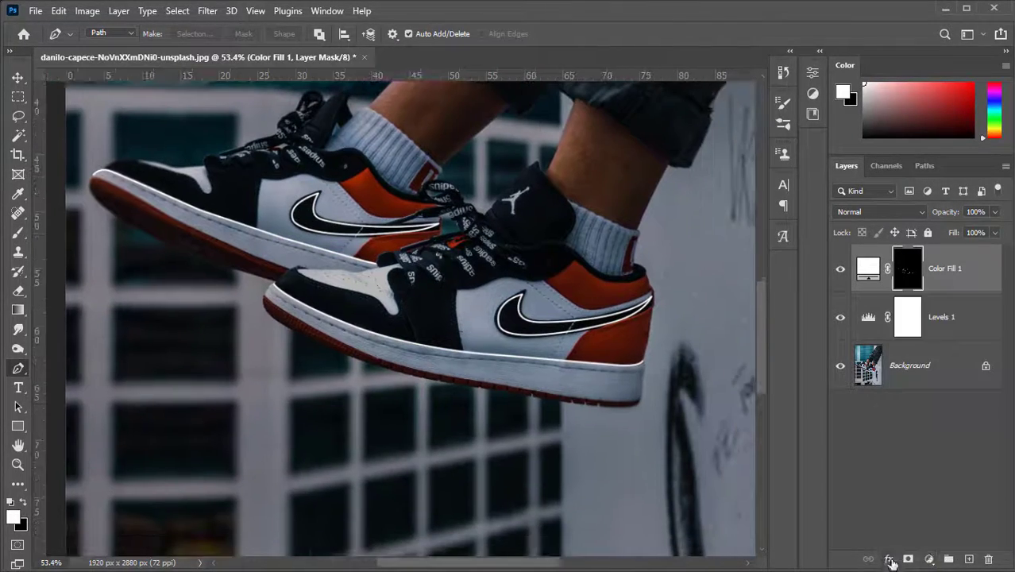
click(914, 538)
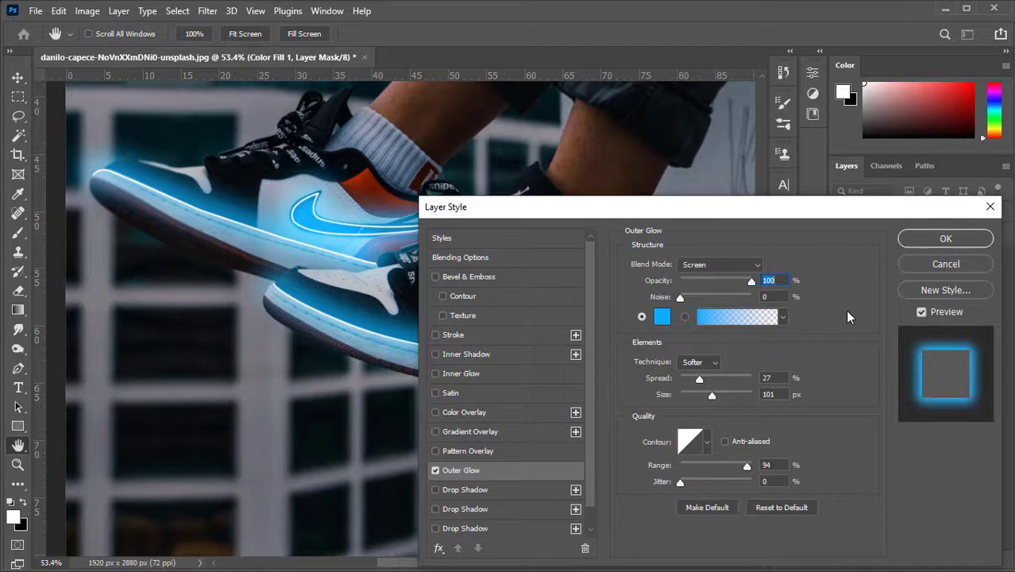
drag(711, 395, 746, 395)
drag(751, 281, 723, 279)
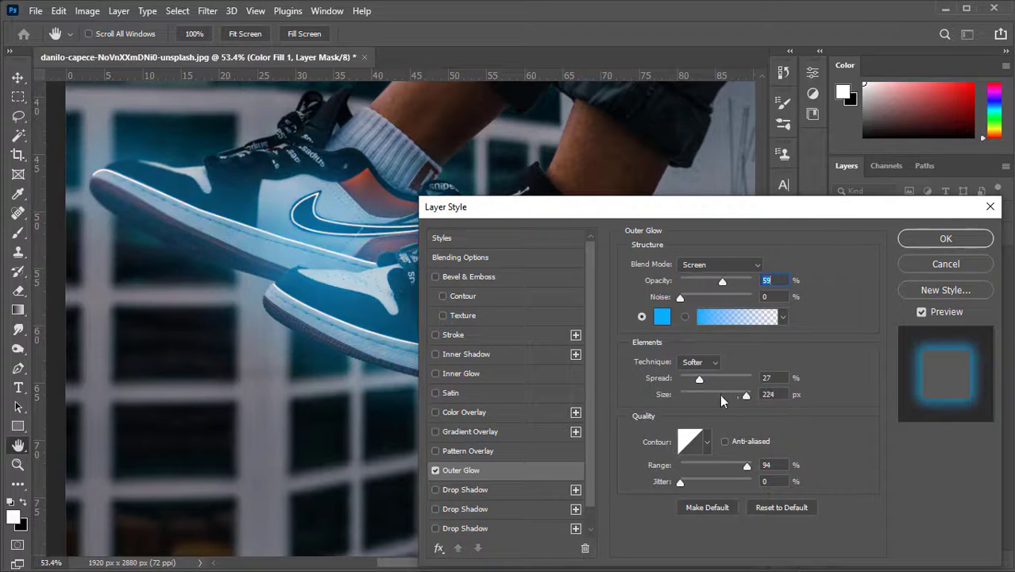
drag(721, 394, 711, 394)
drag(724, 281, 739, 281)
Enable the first Drop Shadow, apply the layer style, and compare the glowing result with the original photo
scroll(594, 434, down, 1)
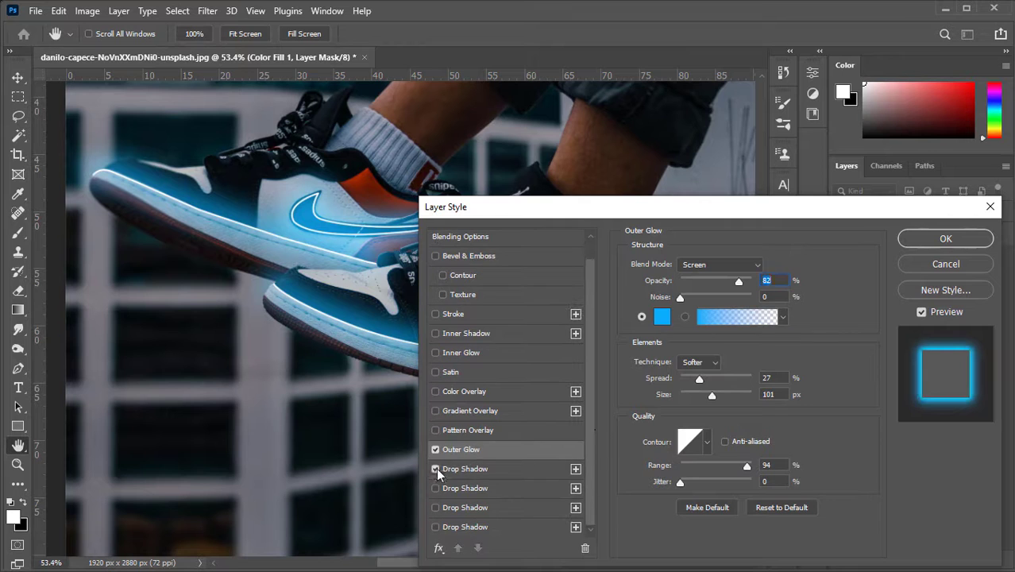
click(436, 469)
click(969, 240)
scroll(694, 304, down, 5)
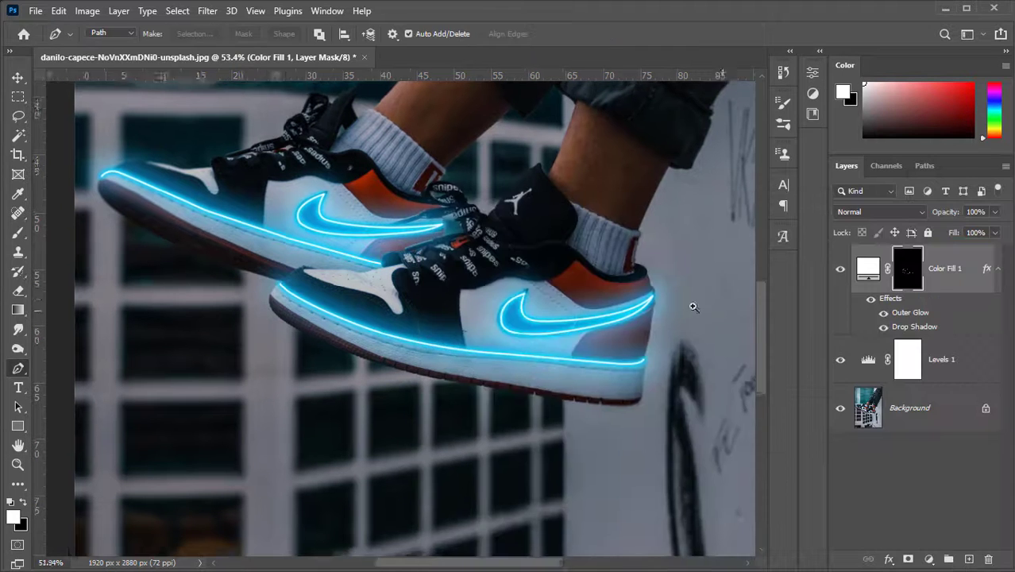
alt+click(841, 409)
alt+click(840, 409)
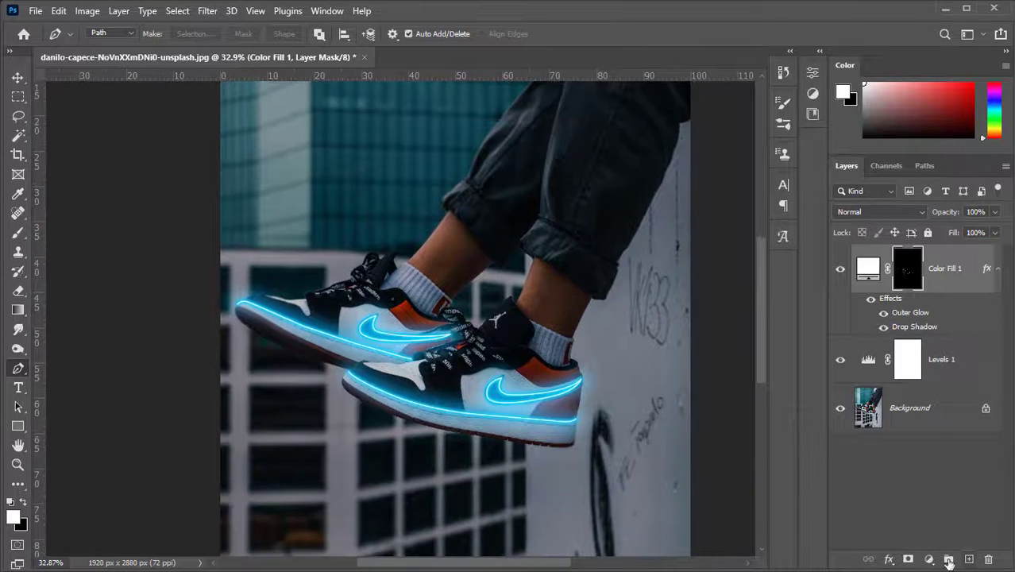
Add a second white Solid Color fill layer on top and invert its mask to black
click(929, 559)
click(913, 297)
click(644, 298)
click(907, 280)
key(ctrl+i)
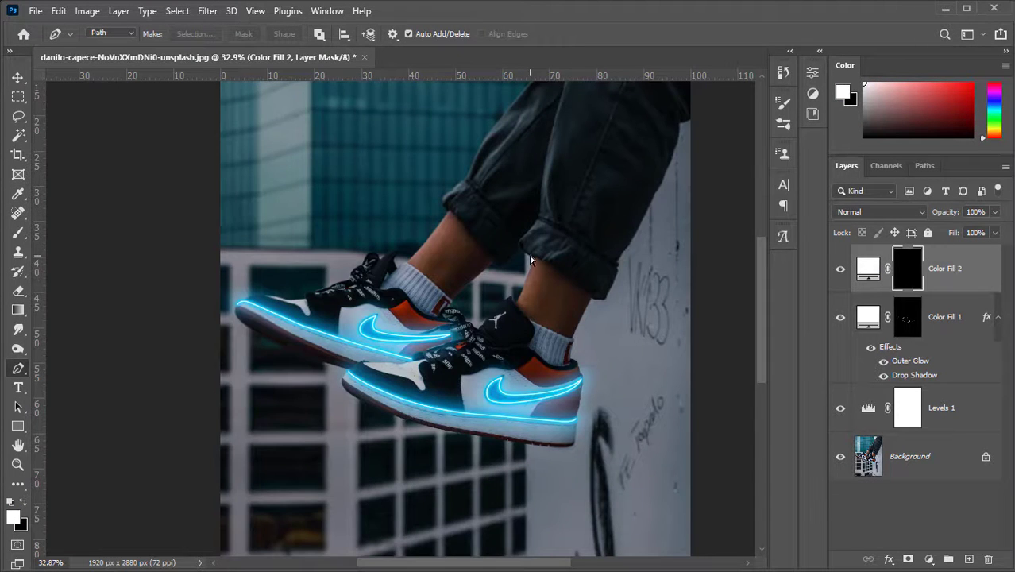
Trace a path down the front edge of the nearer trouser leg, from the image's upper edge to the cuff
scroll(530, 259, up, 6)
drag(571, 217, 469, 516)
click(519, 165)
scroll(520, 165, down, 1)
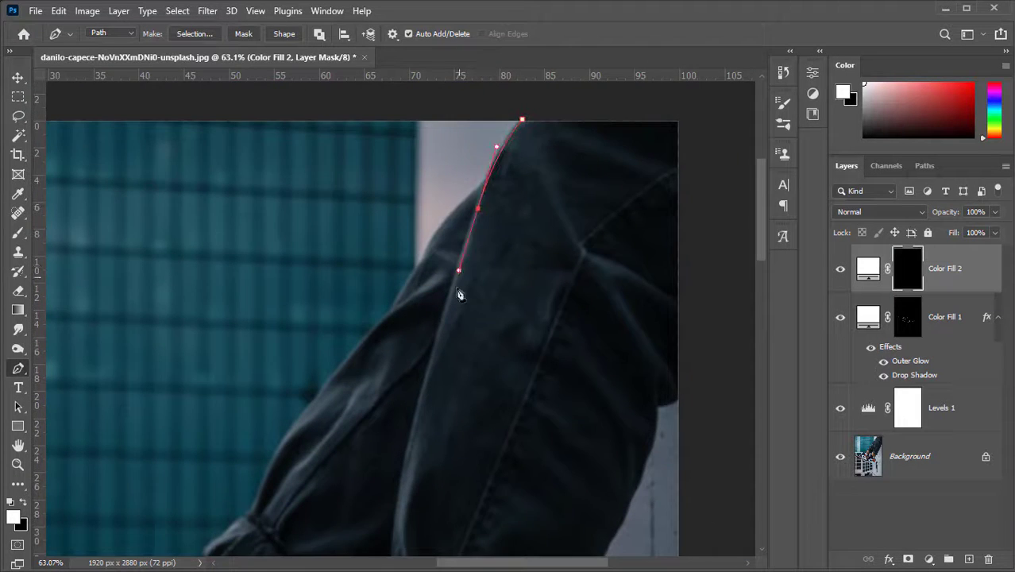
drag(421, 415, 431, 265)
click(427, 261)
drag(403, 435, 403, 373)
Continue the path from the nearer trouser leg around the front fold of its cuff to the front of the ankle
scroll(401, 372, up, 3)
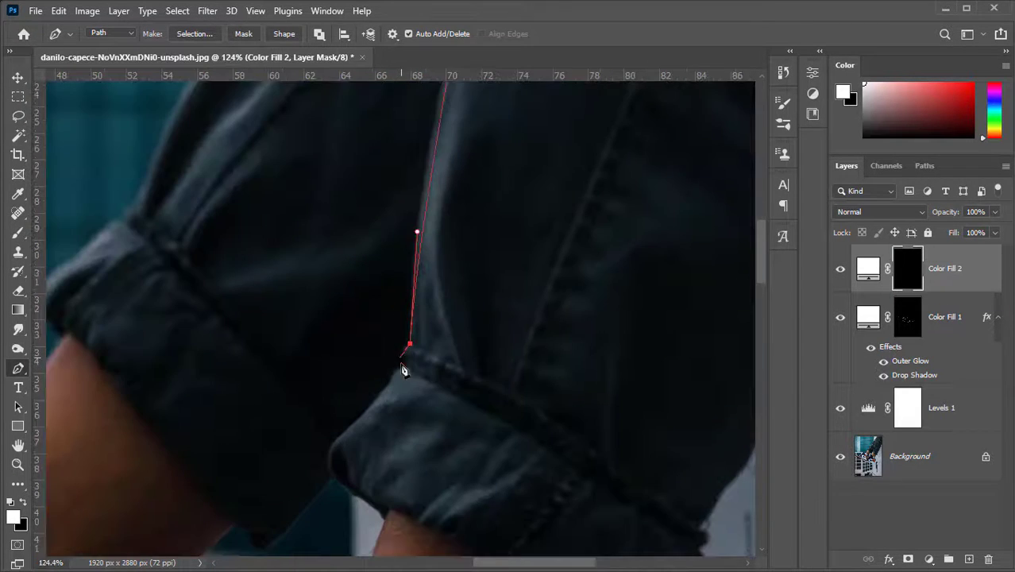
click(404, 371)
scroll(397, 361, down, 1)
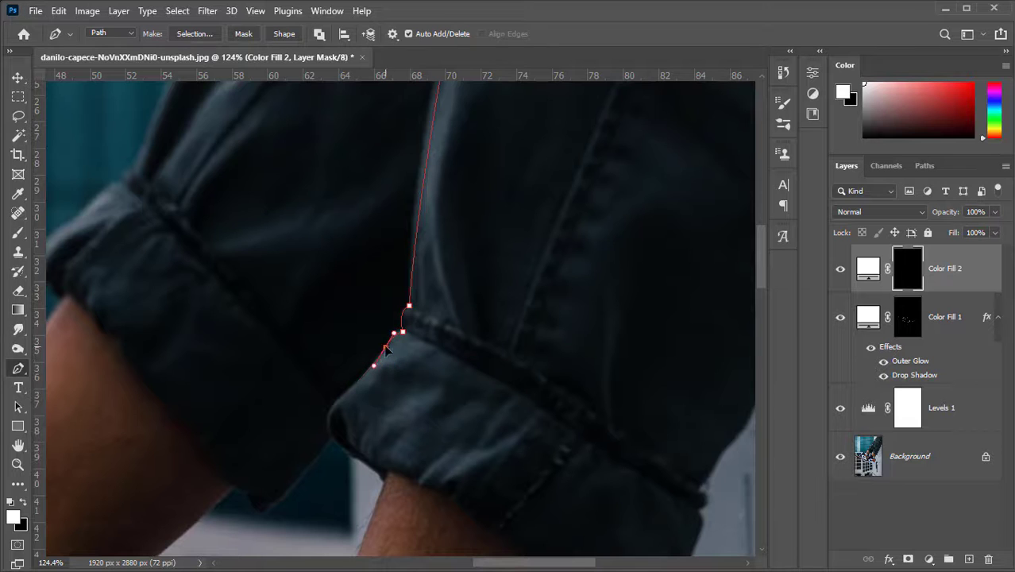
scroll(357, 397, down, 3)
click(316, 288)
drag(361, 362, 433, 408)
alt+click(363, 367)
scroll(366, 349, up, 2)
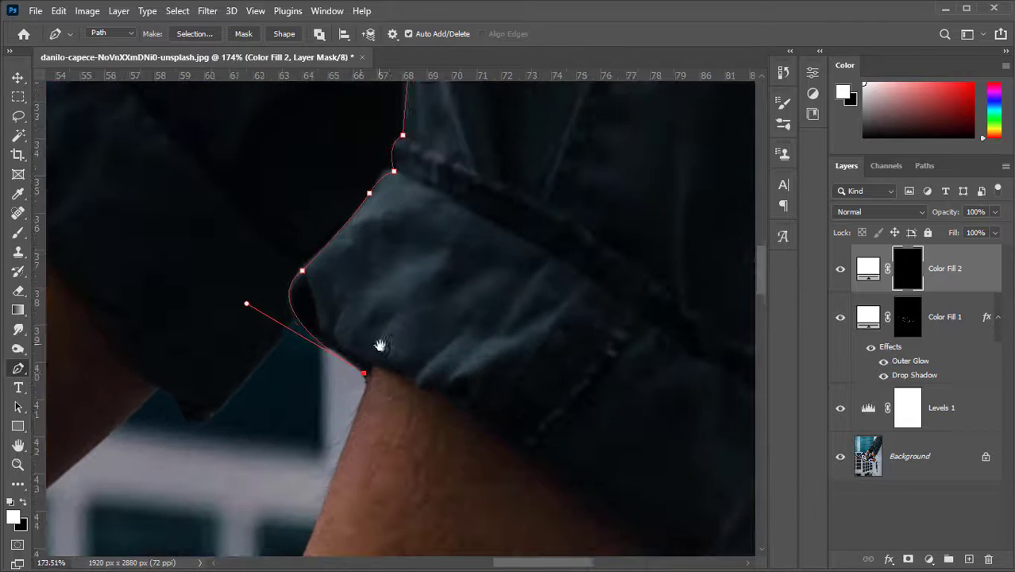
Trace the nearer cuff's lower hem to its back corner and continue up to the cuff's upper edge
drag(364, 360, 366, 366)
drag(407, 376, 258, 158)
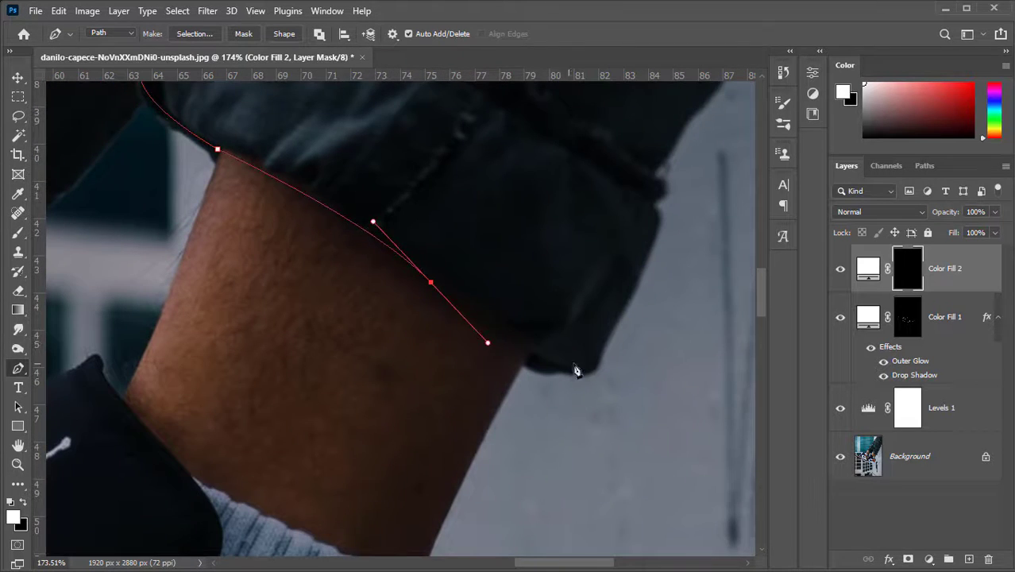
drag(592, 370, 528, 375)
drag(526, 375, 529, 372)
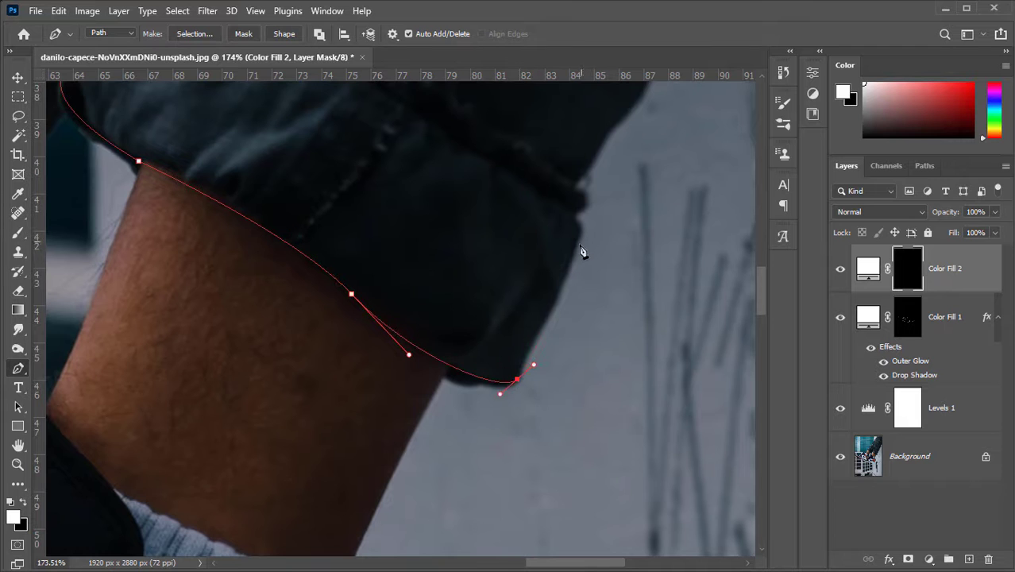
click(578, 244)
drag(579, 245, 555, 325)
drag(550, 298, 539, 295)
scroll(607, 262, down, 5)
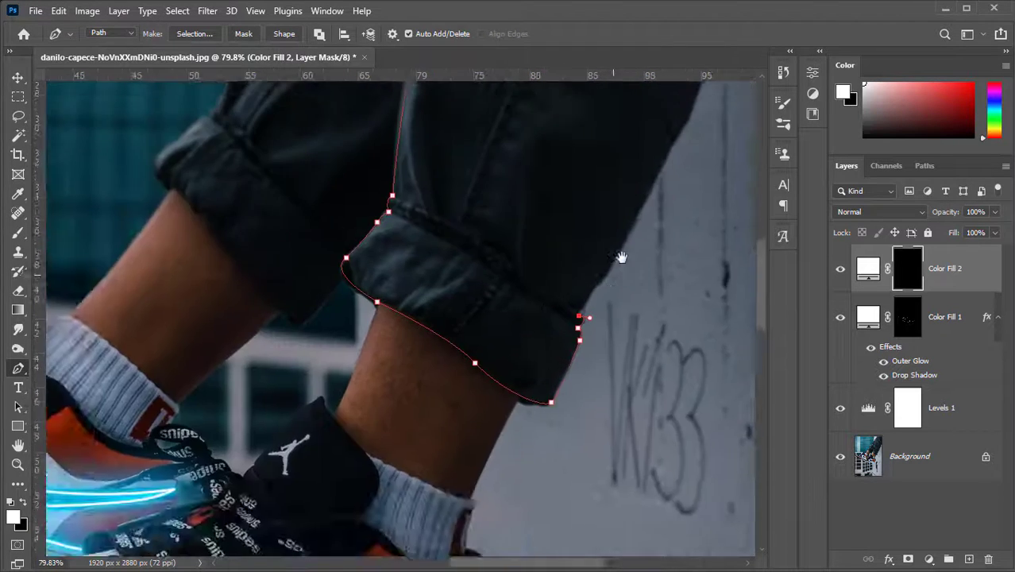
Trace the back edge of the nearer trouser leg from the cuff up to the edge of the image
scroll(506, 410, up, 4)
drag(621, 258, 495, 441)
click(493, 397)
drag(512, 391, 519, 356)
scroll(519, 359, down, 5)
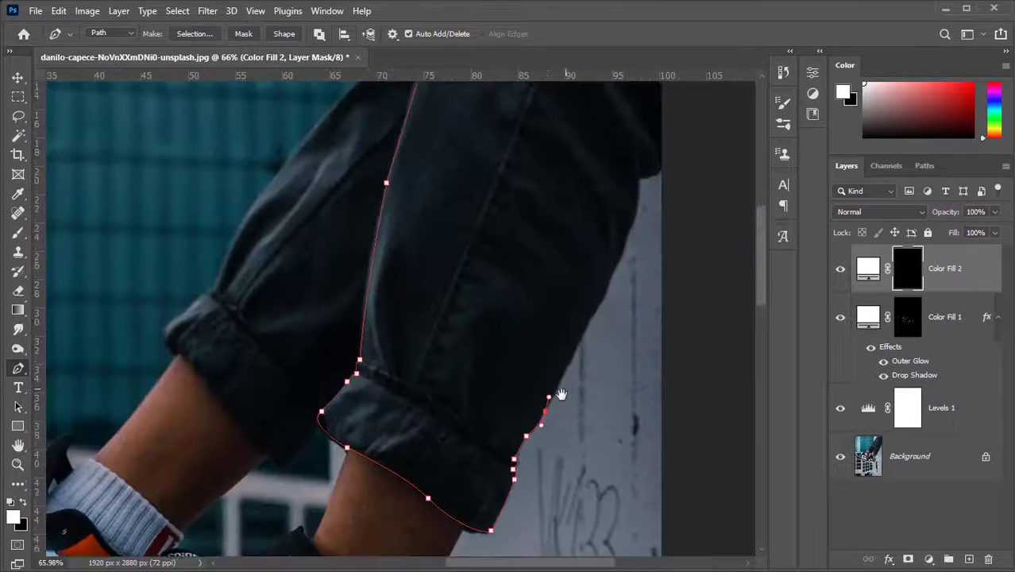
drag(560, 396, 528, 367)
scroll(528, 367, up, 4)
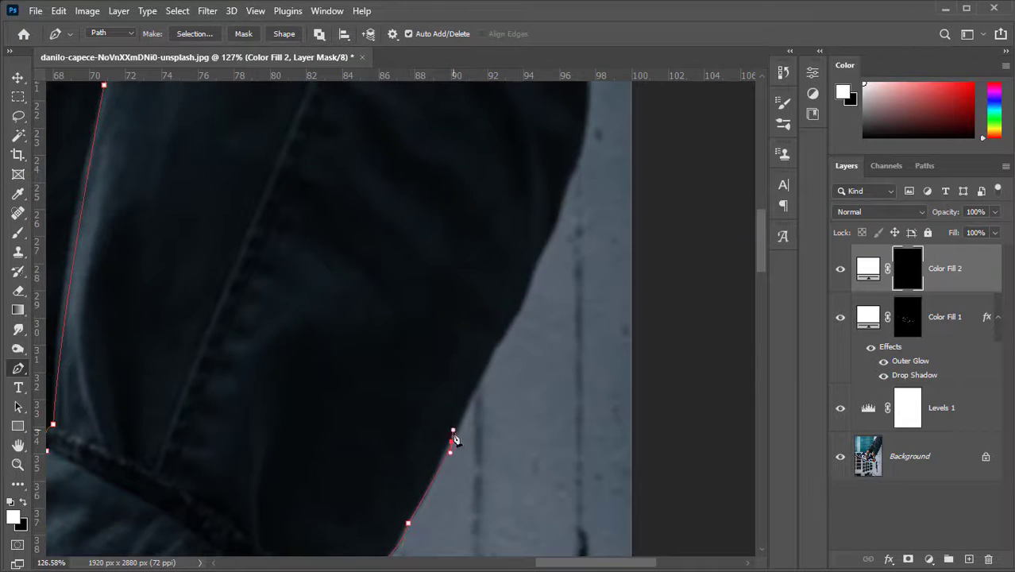
scroll(500, 355, up, 4)
drag(531, 407, 530, 416)
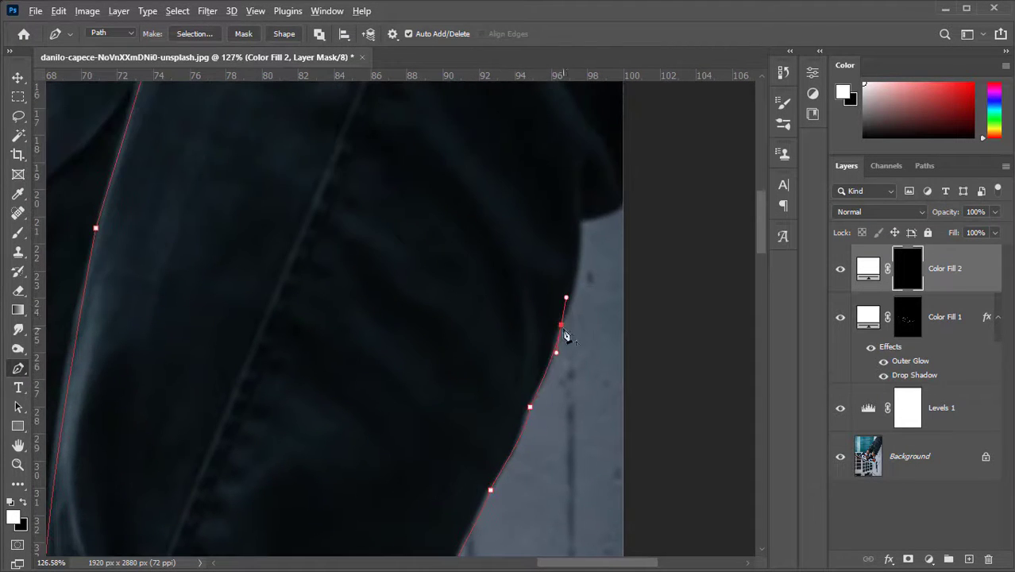
scroll(566, 337, up, 4)
drag(574, 343, 573, 364)
scroll(532, 302, down, 6)
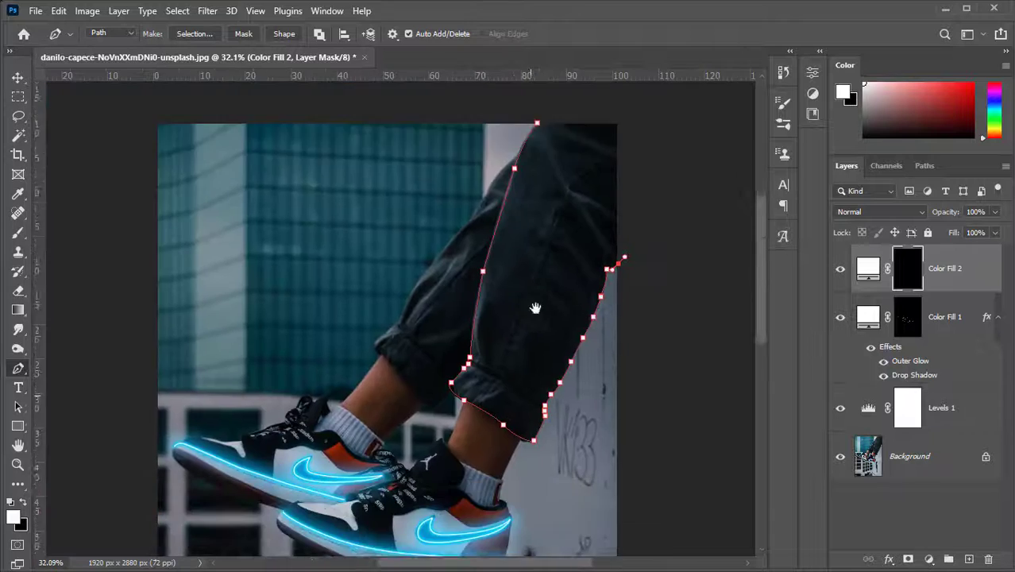
Trace a path down the outer front edge of the farther trouser leg, from where it meets the nearer leg to the cuff
scroll(437, 229, up, 2)
scroll(499, 374, up, 2)
scroll(592, 205, up, 3)
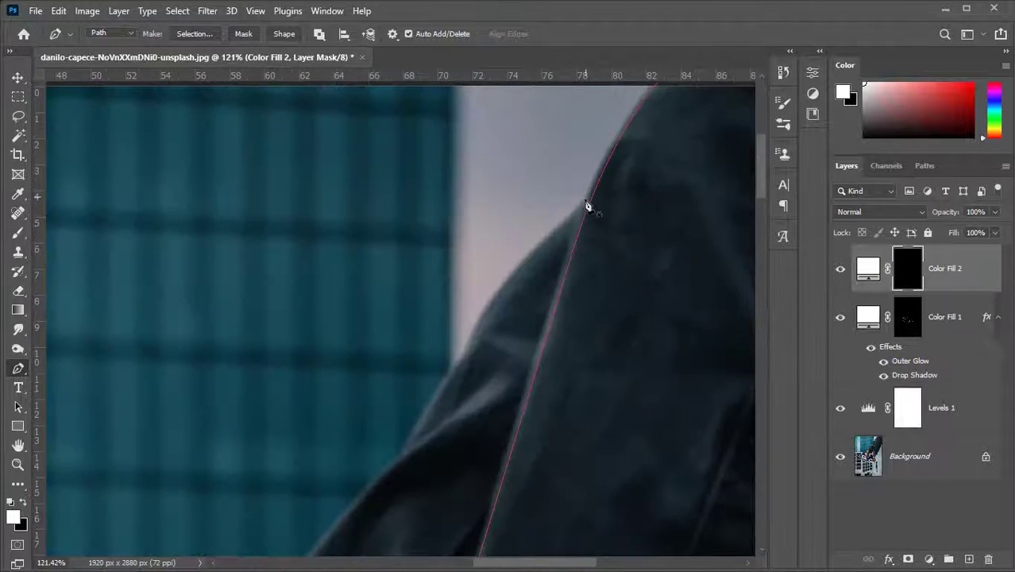
drag(542, 223, 531, 269)
drag(474, 346, 473, 352)
alt+click(482, 324)
drag(482, 324, 557, 209)
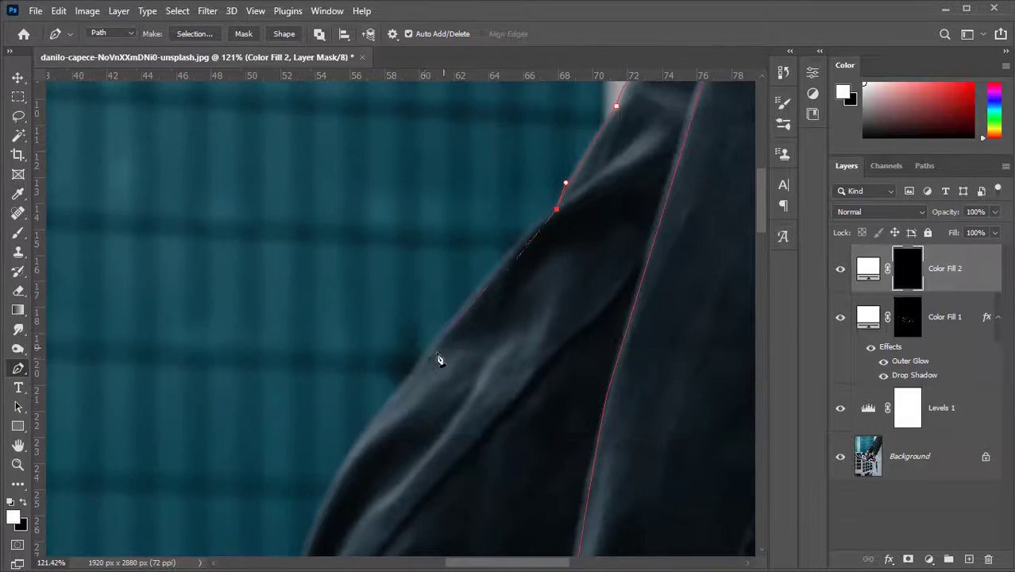
drag(426, 355, 523, 138)
alt+click(426, 356)
drag(398, 340, 378, 449)
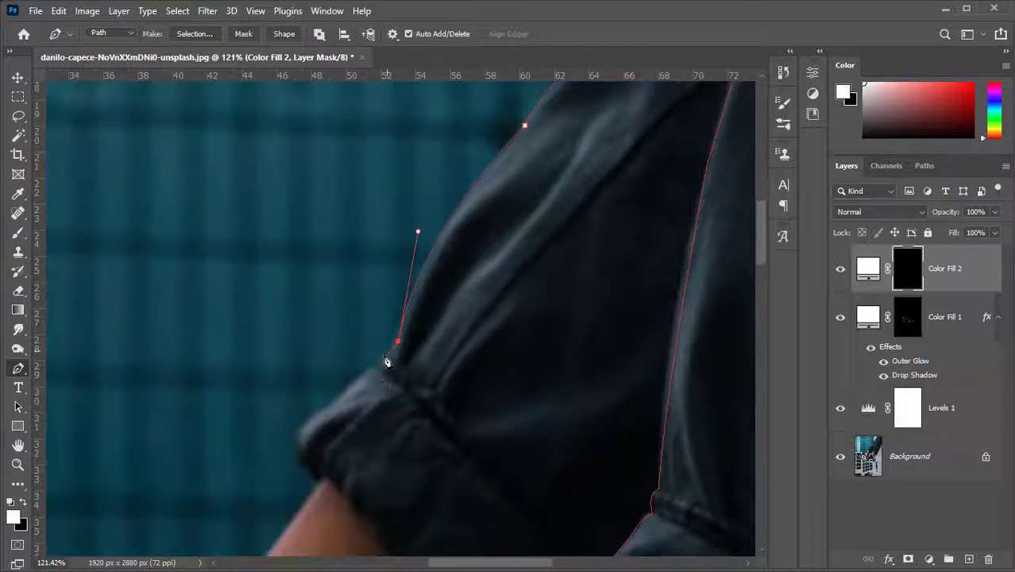
Continue the path around the front fold of the farther trouser cuff to its lower edge
click(375, 368)
drag(328, 411, 337, 363)
ctrl+click(325, 409)
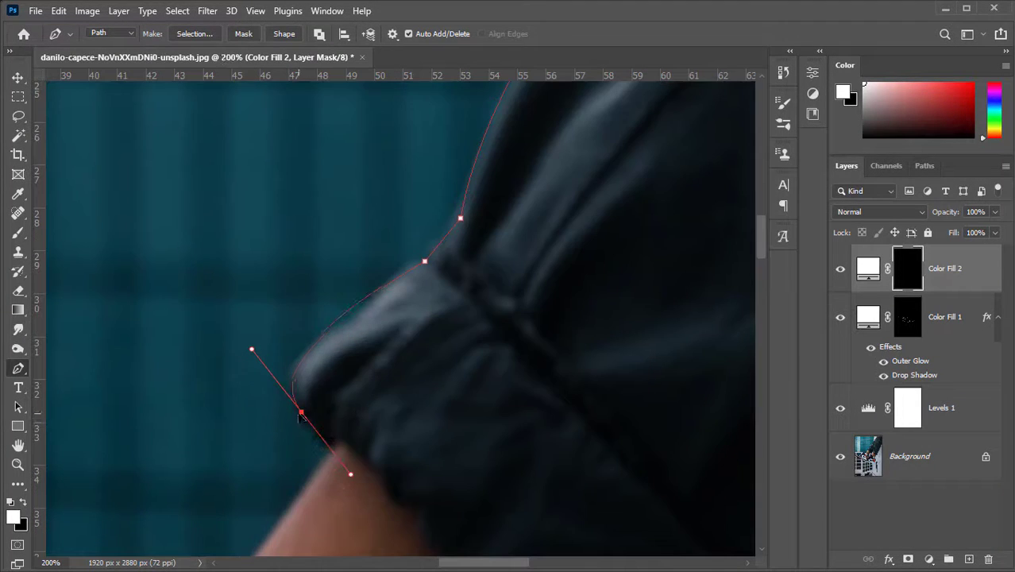
alt+click(301, 411)
scroll(337, 324, down, 3)
scroll(349, 402, up, 3)
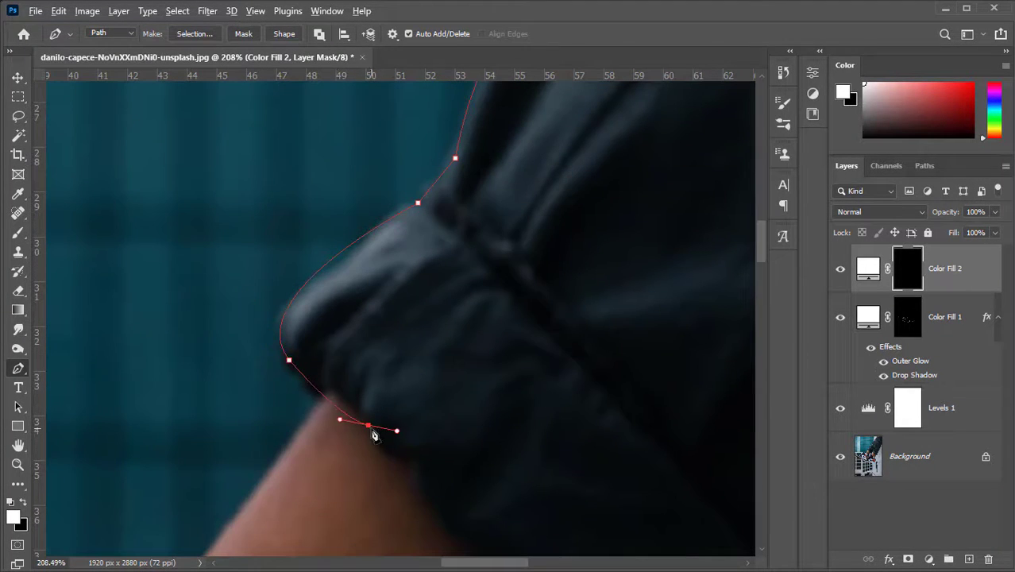
Trace the farther cuff's lower hem around its back corner until it meets the nearer cuff
alt+click(369, 425)
drag(410, 462, 369, 354)
drag(371, 353, 397, 355)
alt+click(371, 354)
drag(428, 448, 366, 302)
alt+click(378, 336)
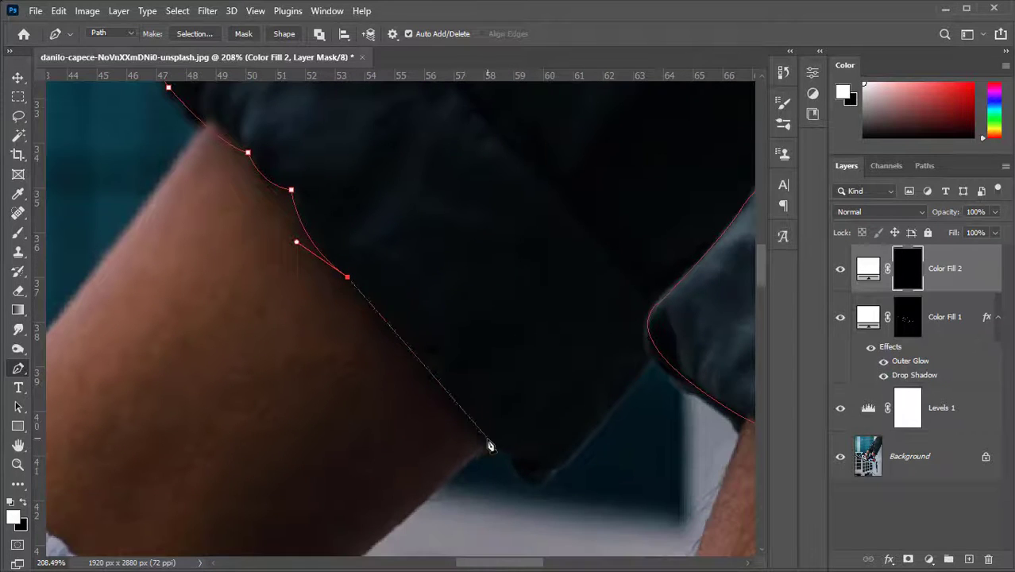
drag(477, 436, 529, 478)
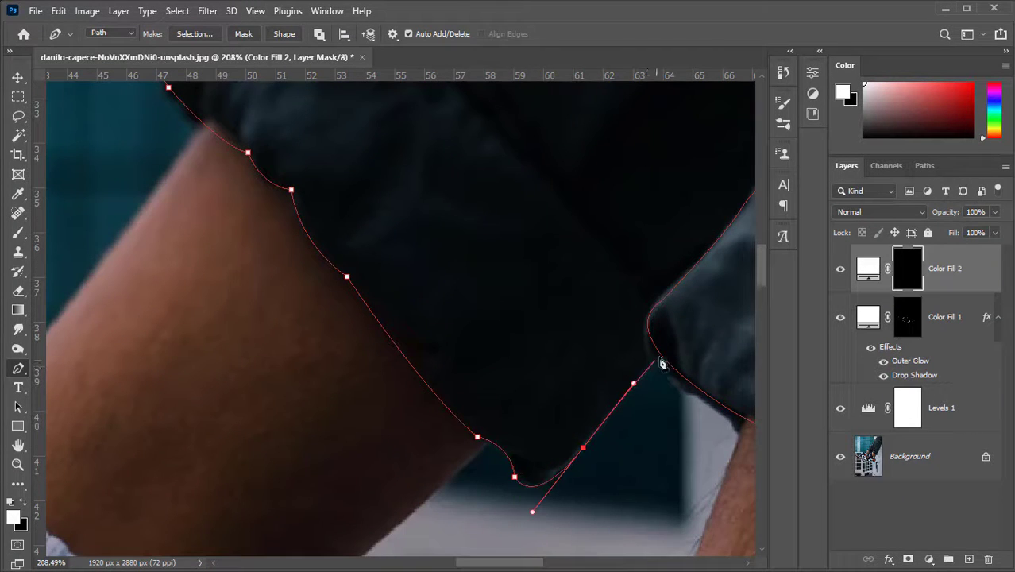
Set the hard round brush size to 2 px for stroking the trouser path
scroll(655, 368, down, 5)
key(b)
right_click(250, 229)
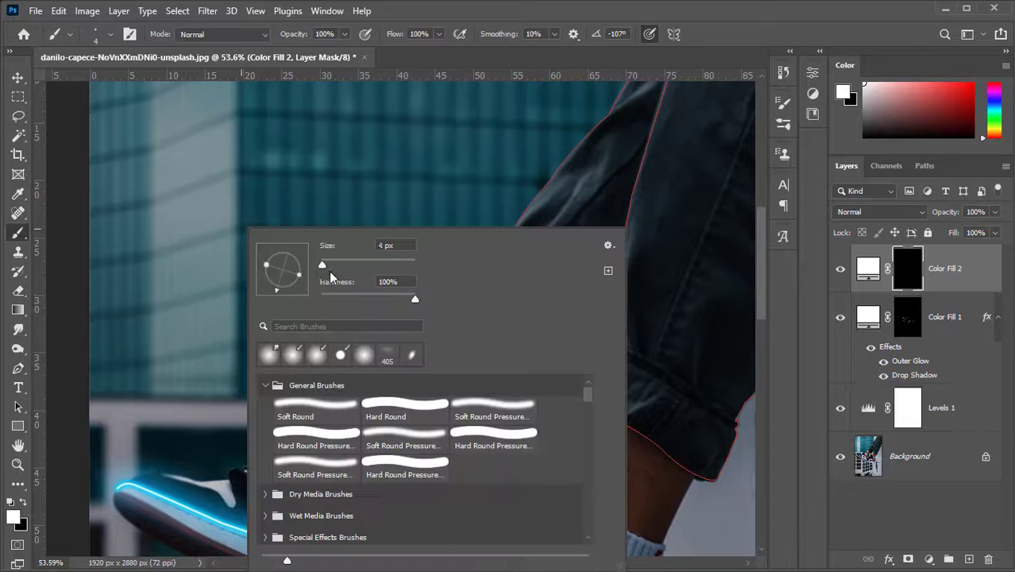
key(Escape)
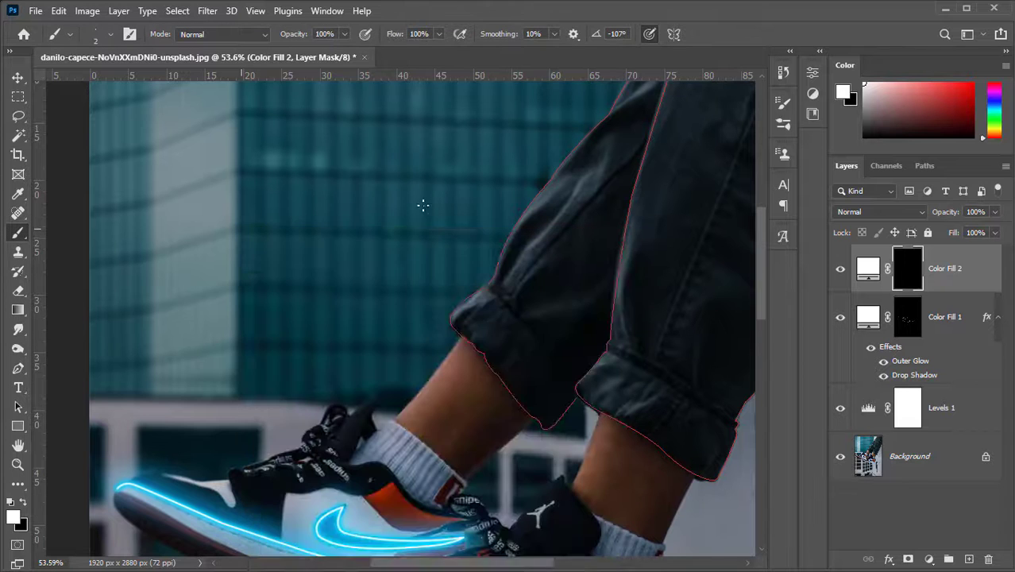
scroll(450, 300, right, 2)
Stroke the trouser path with the brush on the Color Fill 2 layer mask
click(18, 368)
right_click(580, 220)
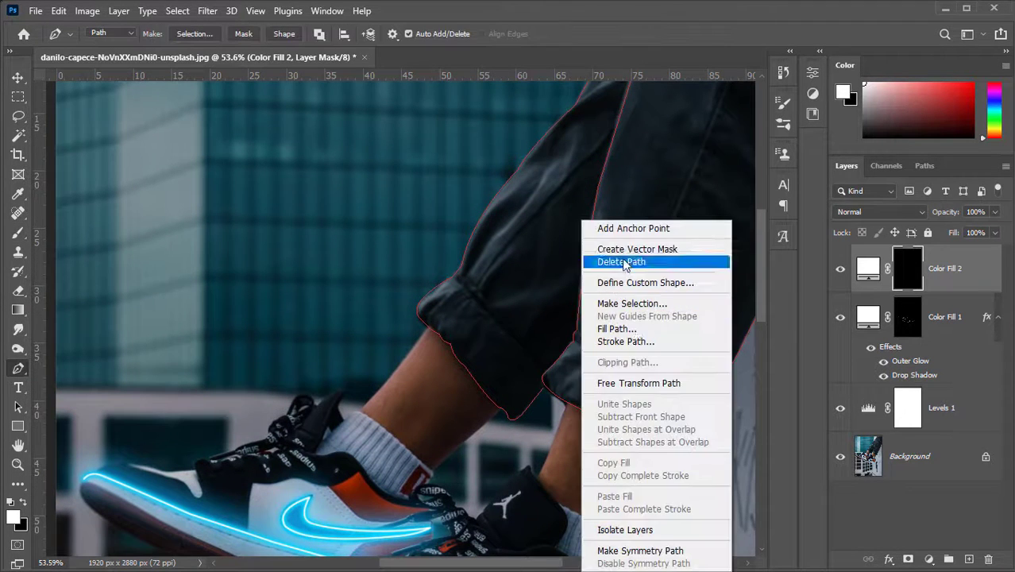
click(635, 335)
click(601, 170)
scroll(746, 254, right, 2)
drag(905, 318, 907, 318)
Give Color Fill 2 a blue Outer Glow with 72% opacity, 27% spread and 101 px size, plus a Drop Shadow
right_click(942, 279)
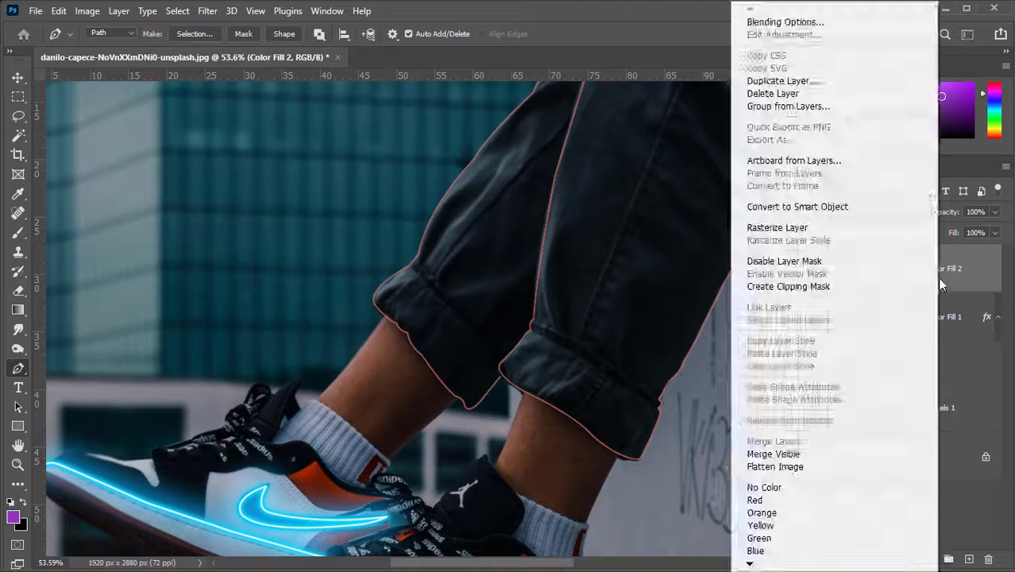
key(Escape)
click(889, 559)
click(902, 535)
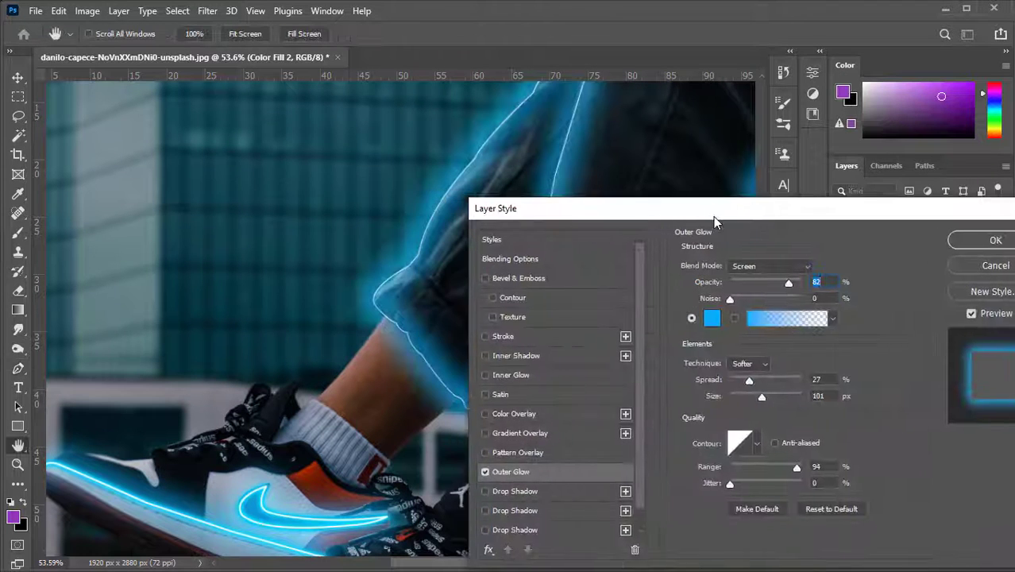
drag(713, 216, 737, 216)
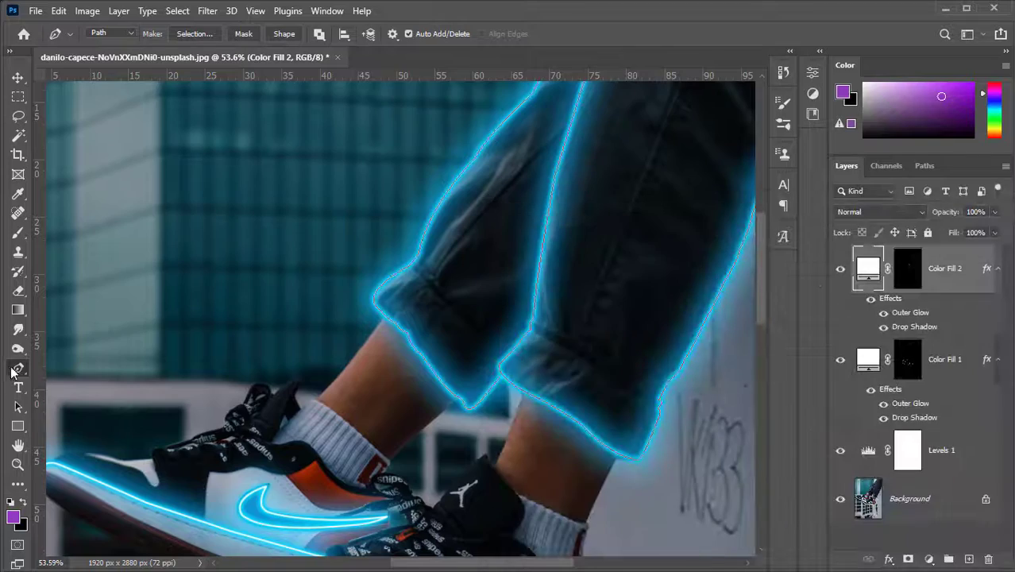
Restroke the trouser path on the Color Fill 2 mask with a resized brush and remove the path
right_click(535, 219)
key(Escape)
key(b)
right_click(187, 230)
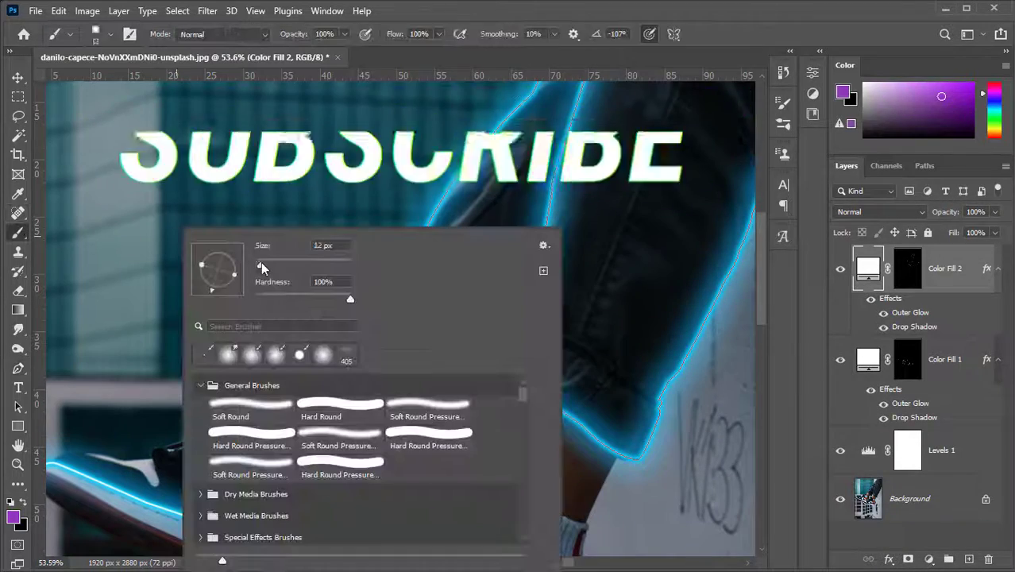
key(Escape)
key(p)
right_click(409, 295)
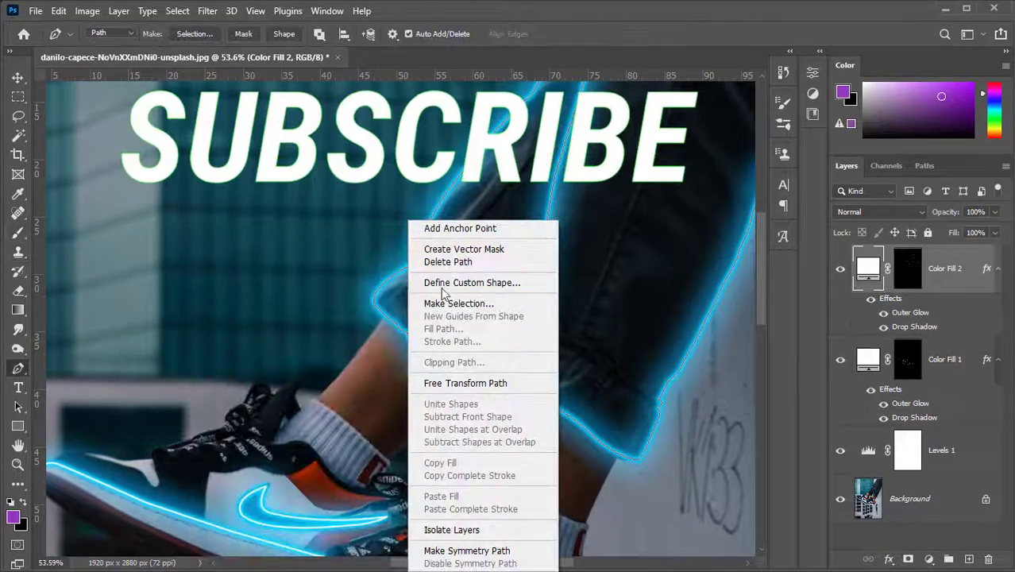
click(911, 283)
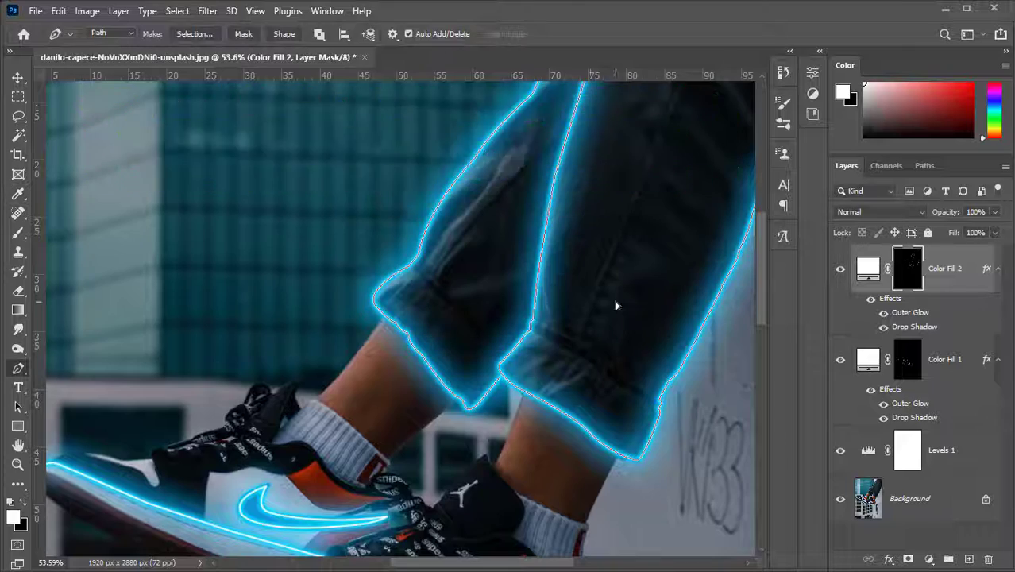
alt+scroll(642, 330, down, 5)
Change the Outer Glow colour of Color Fill 1, the sneaker lines, to magenta de00ff and apply the style
double_click(906, 314)
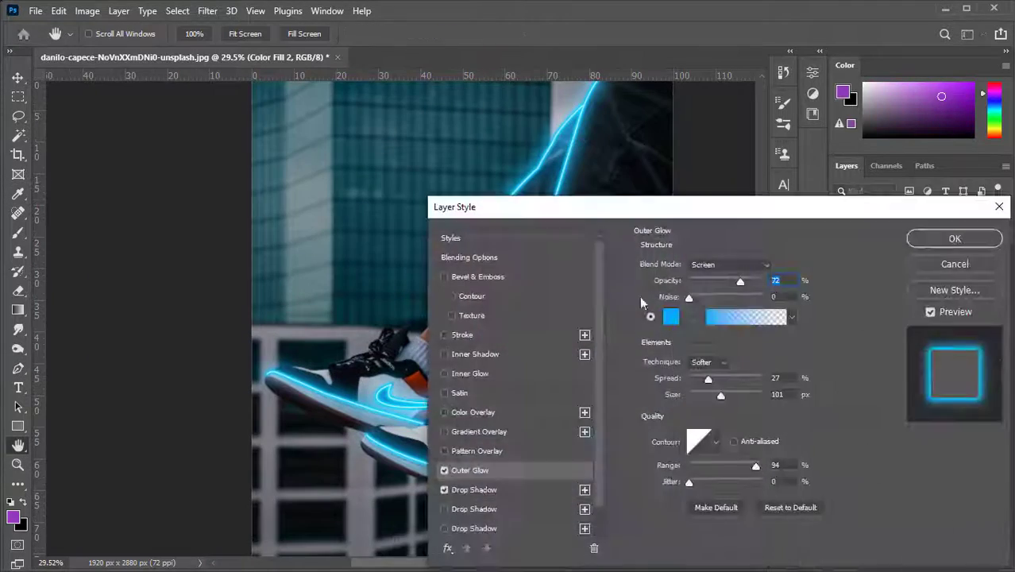
click(671, 317)
click(513, 340)
click(639, 296)
drag(628, 206, 573, 270)
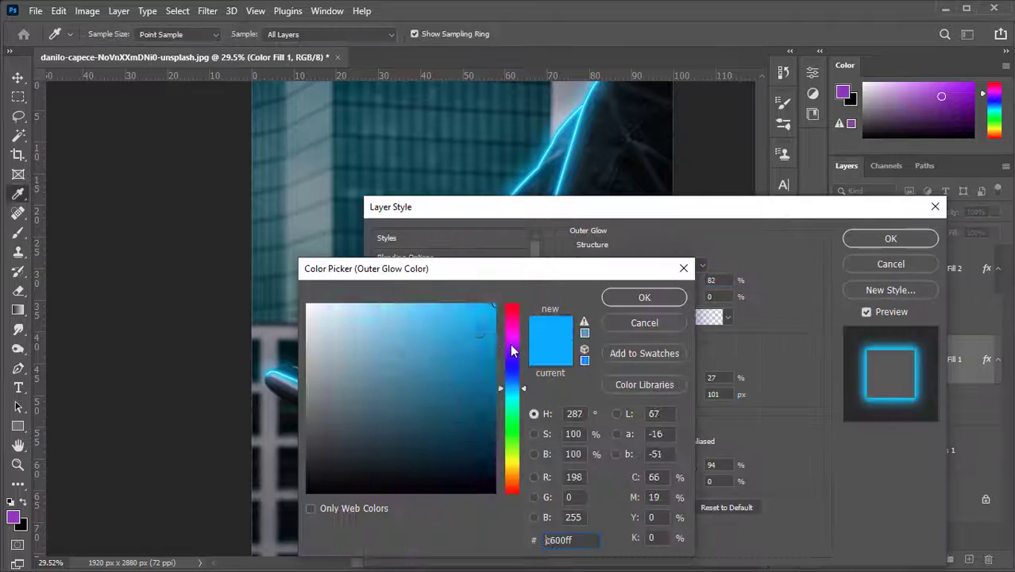
click(515, 339)
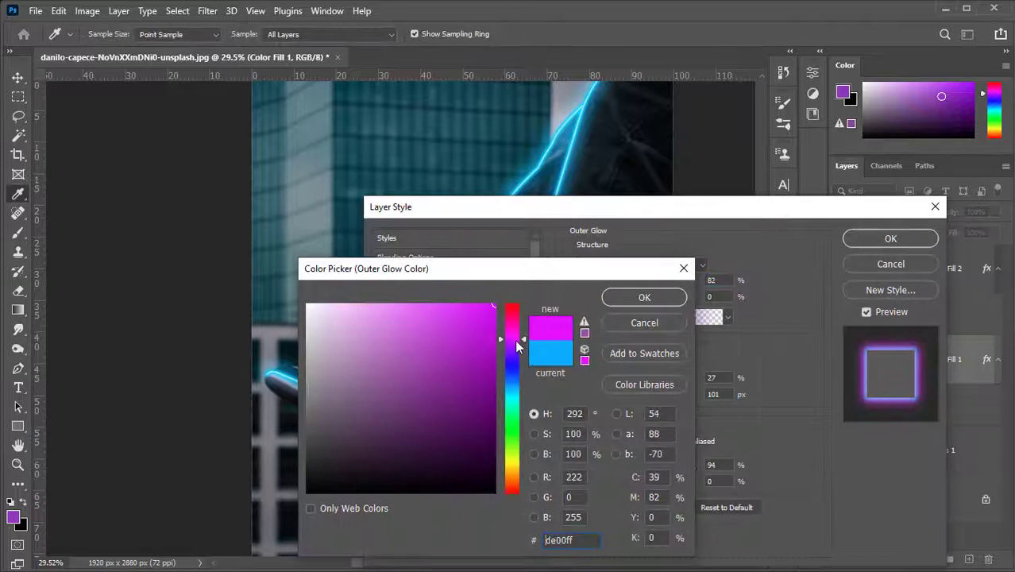
click(644, 297)
click(890, 238)
Change the Drop Shadow colour of Color Fill 1 to a matching magenta and apply the style
double_click(900, 425)
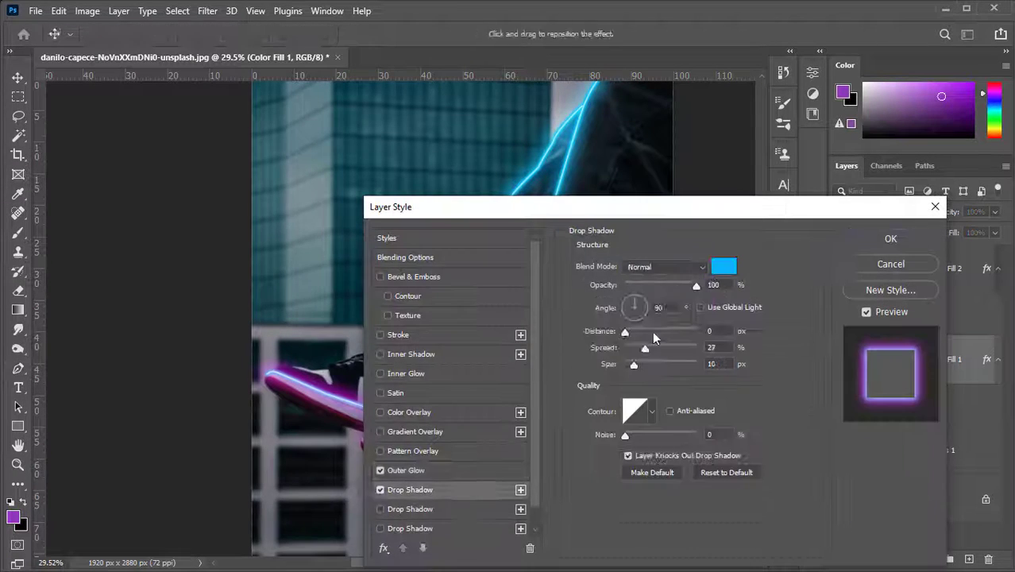
click(724, 267)
click(522, 343)
click(644, 297)
click(890, 238)
Add a new empty layer directly above the Levels 1 adjustment layer
key(p)
scroll(584, 433, down, 1)
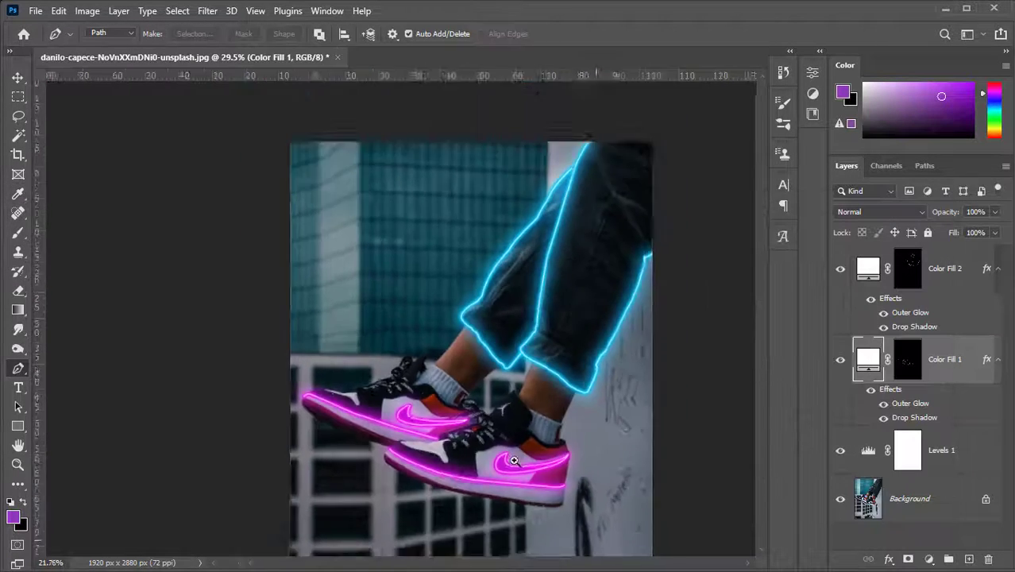
scroll(455, 322, up, 3)
scroll(455, 322, up, 7)
click(937, 453)
click(968, 558)
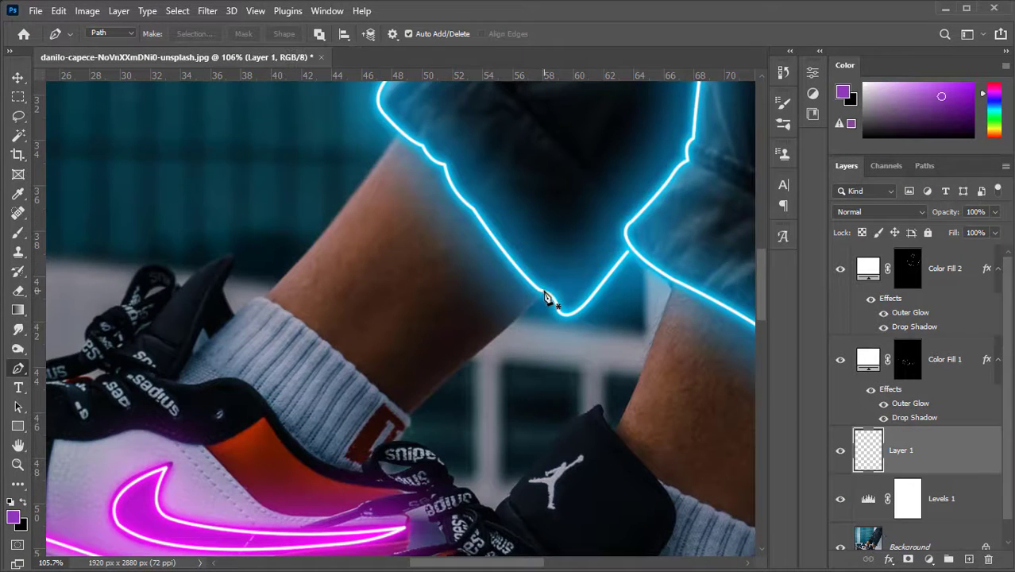
Trace open paths along the back and front edges of the farther ankle, between the trouser cuff and the sock
click(410, 417)
key(Escape)
scroll(410, 417, up, 4)
drag(417, 426, 466, 385)
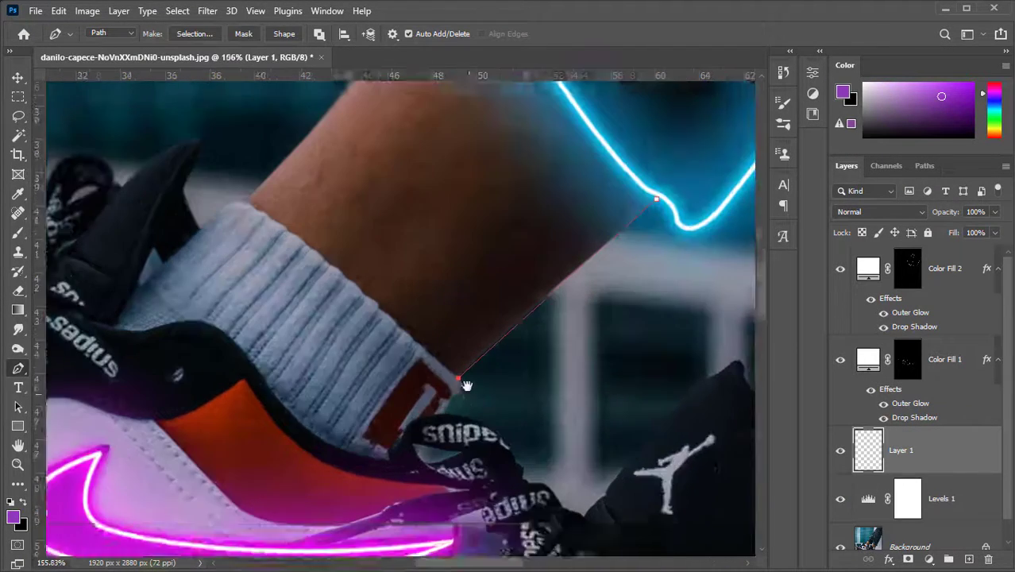
drag(341, 301, 334, 548)
click(431, 341)
drag(431, 342, 520, 144)
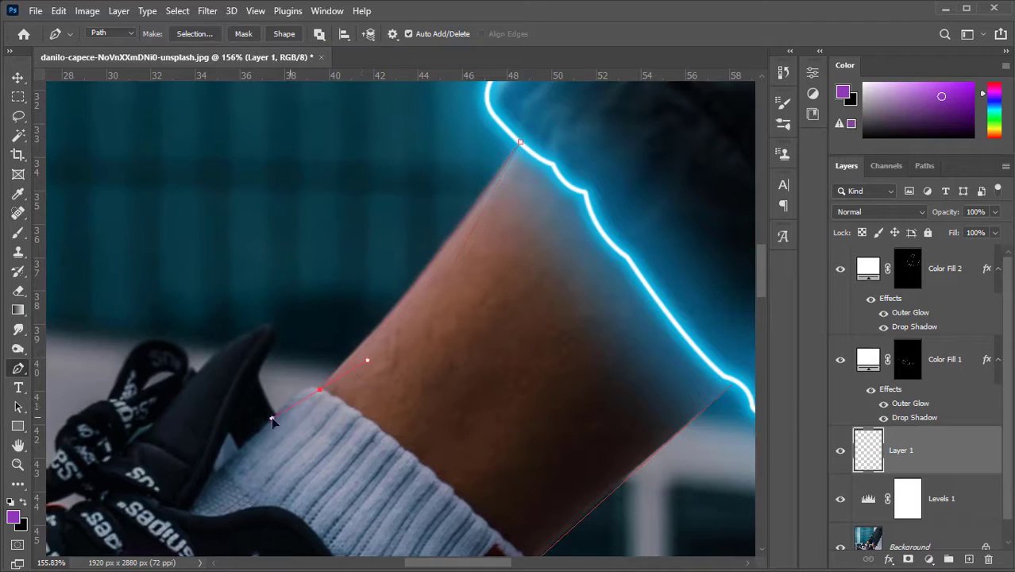
Trace open paths along the front and back edges of the nearer ankle, between the trouser cuff and the shoe
scroll(528, 378, down, 5)
scroll(516, 381, up, 5)
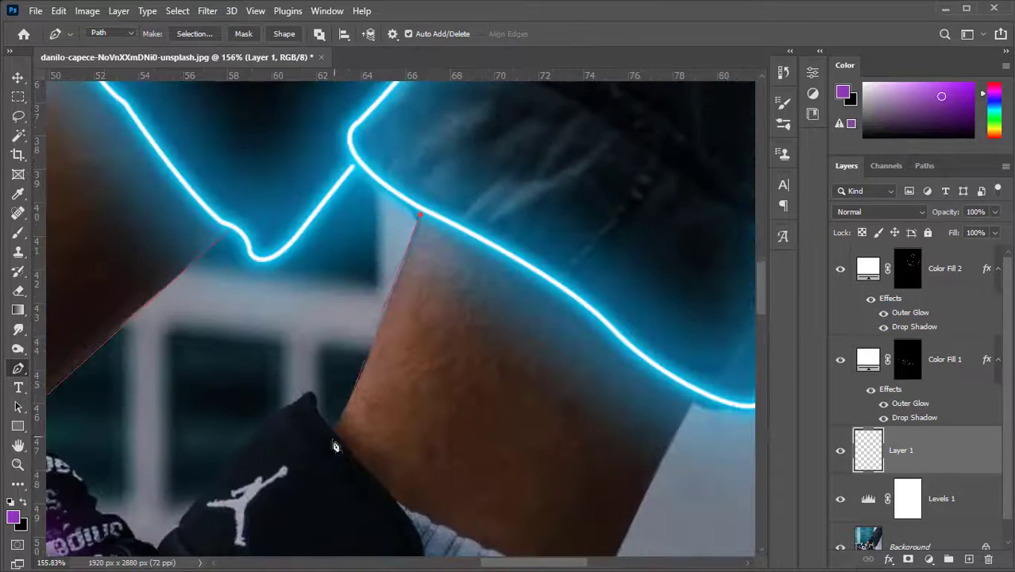
scroll(345, 443, down, 5)
scroll(580, 243, right, 3)
click(491, 411)
scroll(490, 410, down, 5)
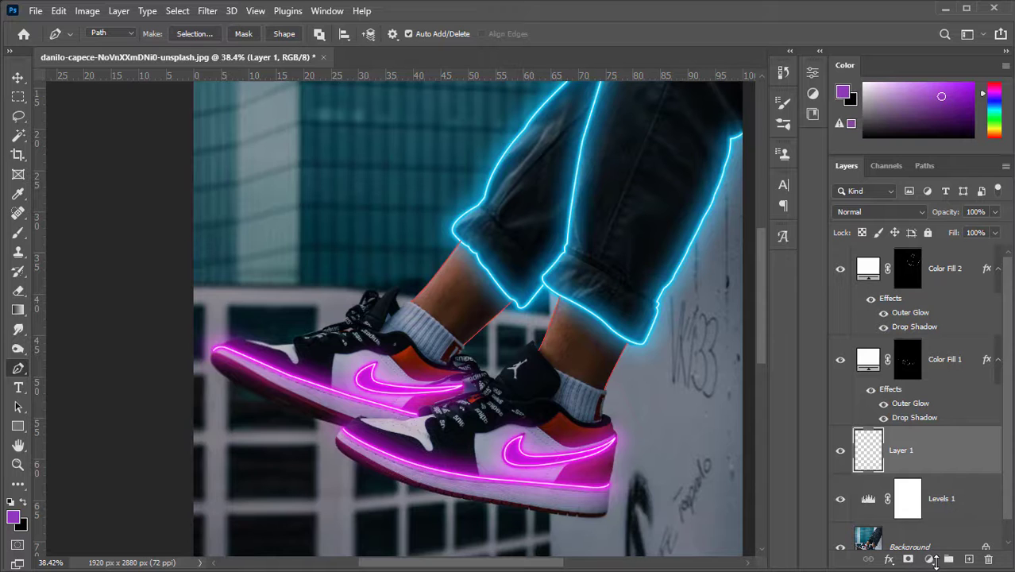
Try to add a white Solid Color fill layer while the ankle paths are still active, and undo it
click(932, 559)
click(914, 297)
click(513, 252)
click(639, 297)
right_click(498, 308)
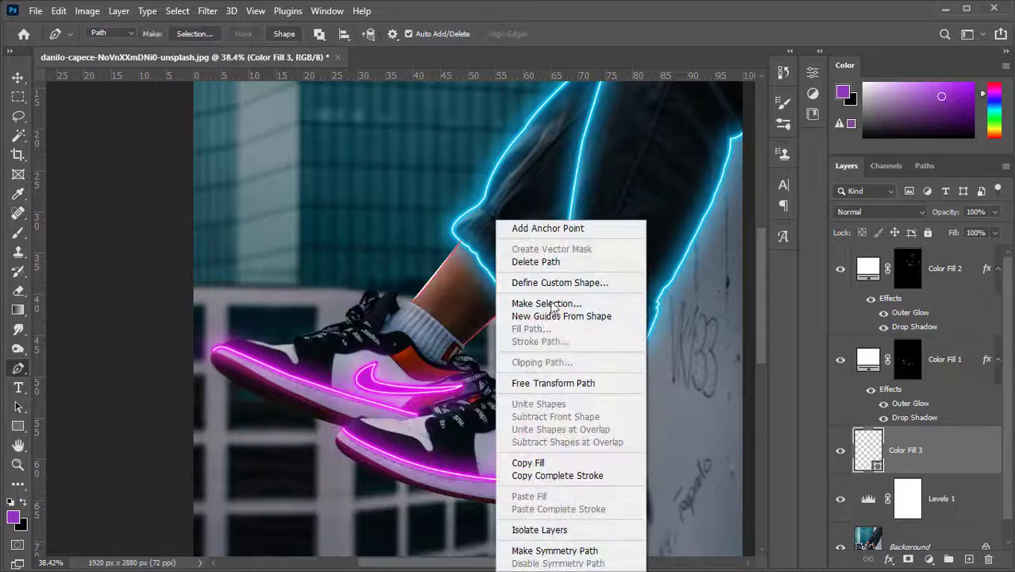
click(469, 307)
scroll(435, 264, up, 7)
scroll(451, 243, down, 1)
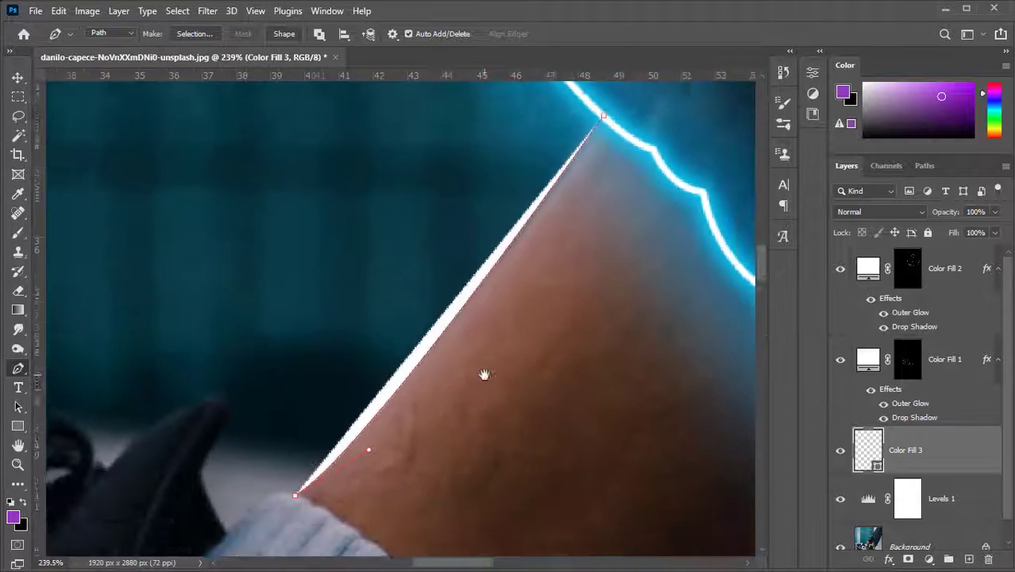
key(ctrl+z)
scroll(712, 403, down, 1)
scroll(886, 449, down, 1)
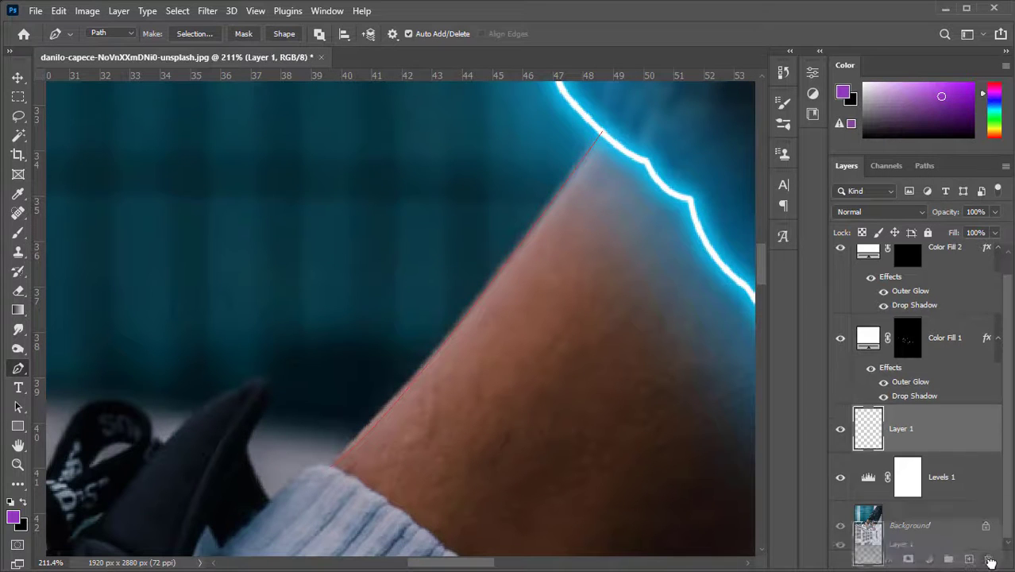
click(929, 558)
click(913, 297)
click(644, 322)
key(p)
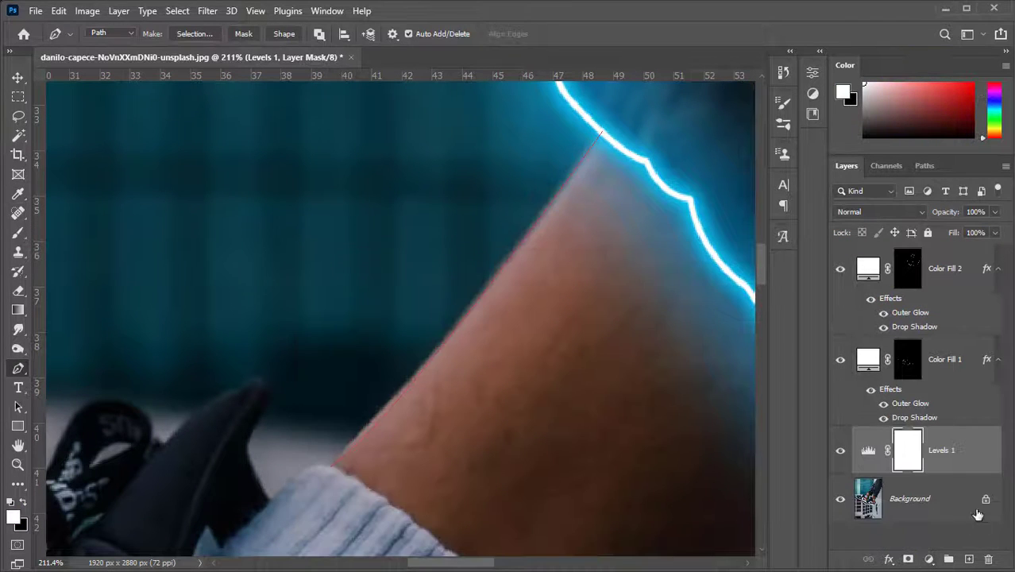
Try stroking the ankle paths on Layer 1 in the current purple, and undo the stroke
right_click(470, 222)
click(537, 342)
key(Return)
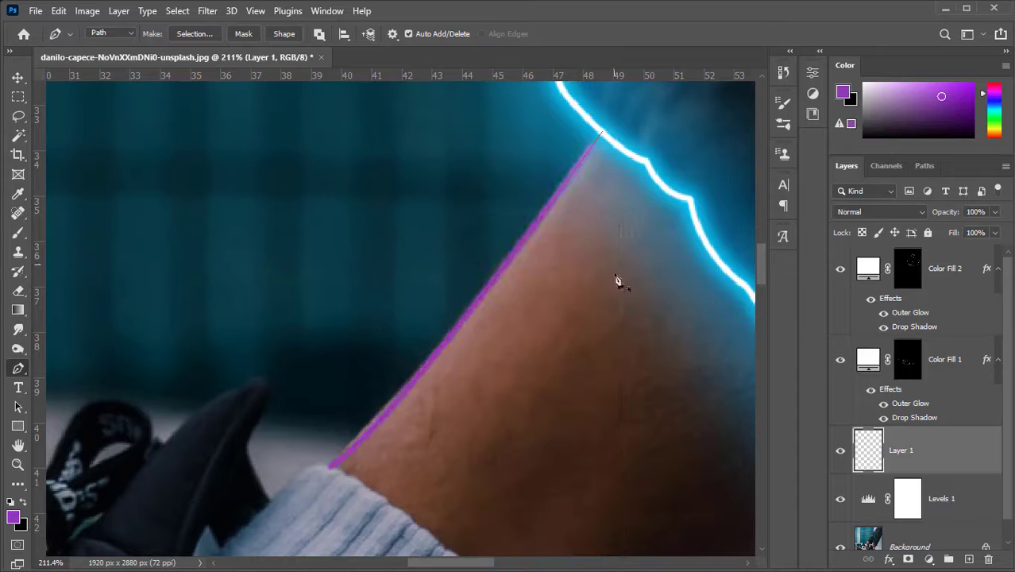
key(ctrl+z)
Set the foreground colour to white, stroke the ankle paths on Layer 1 and dismiss the paths
click(9, 503)
right_click(560, 288)
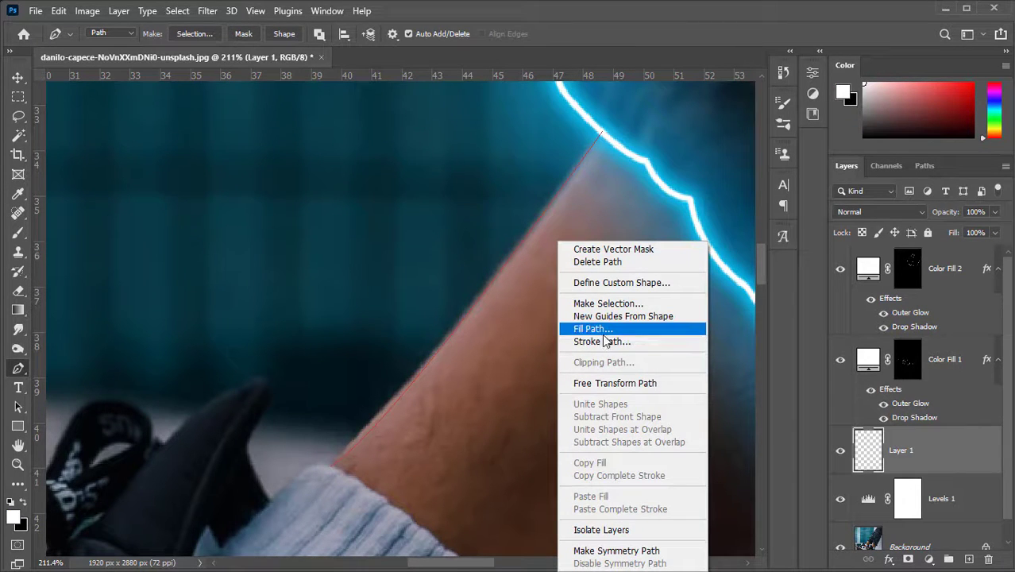
click(603, 341)
click(601, 169)
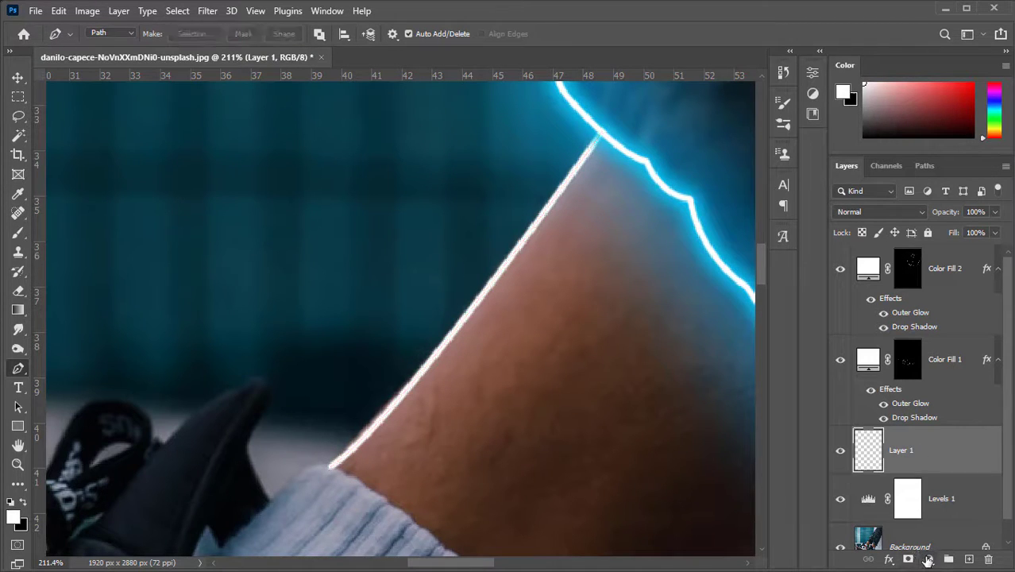
Add a white Solid Color fill layer above Layer 1 and invert its mask to black
click(928, 559)
click(957, 288)
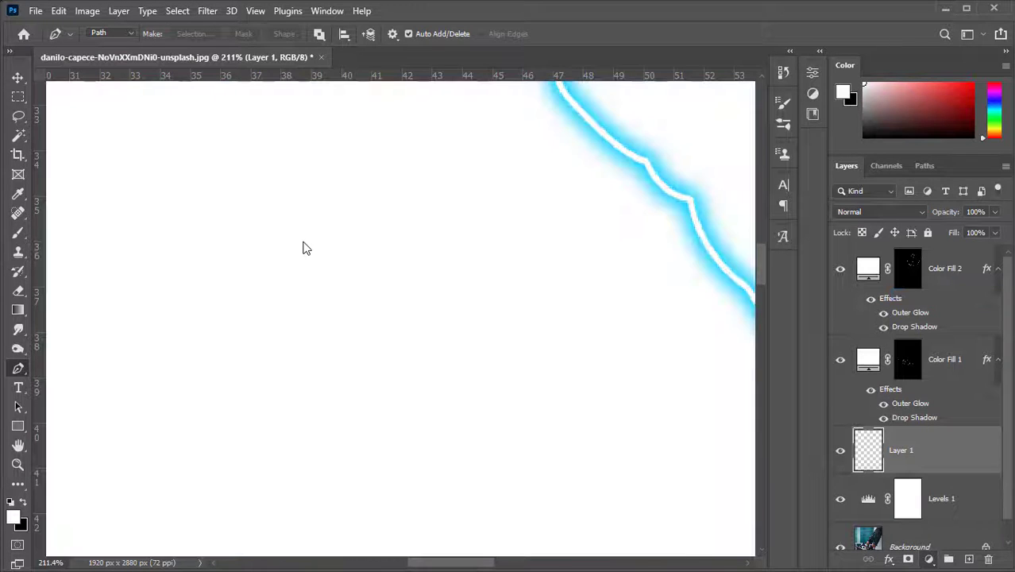
key(ctrl+i)
click(642, 301)
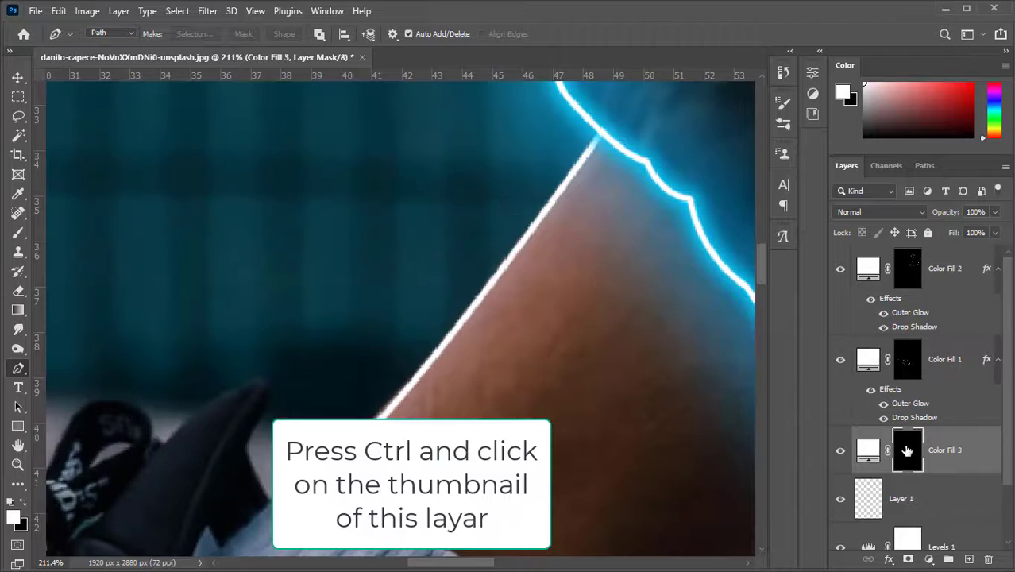
drag(580, 361, 562, 349)
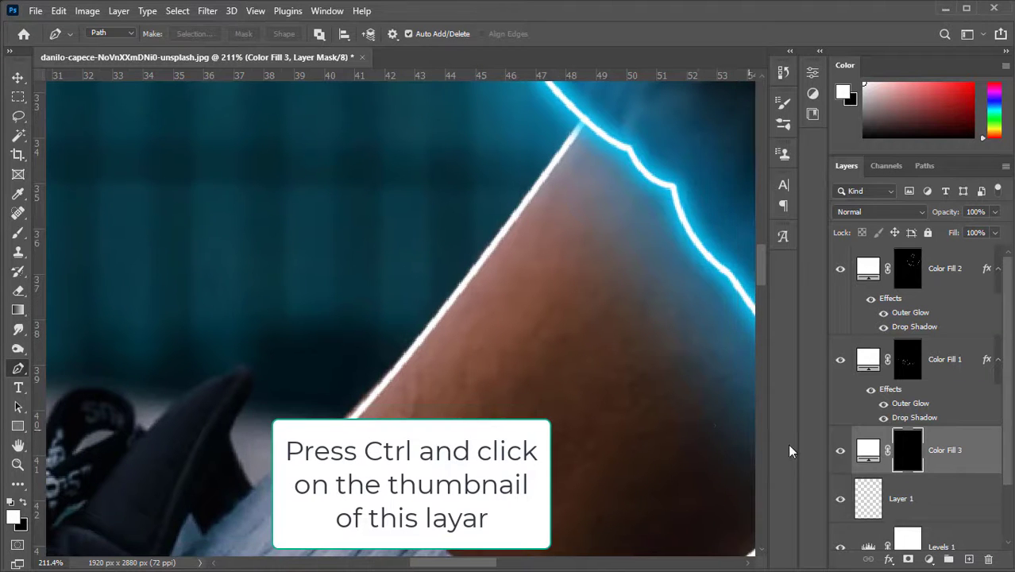
Load Layer 1's ankle lines as a selection, fill it white on the Color Fill 3 mask, hide Layer 1 and deselect
ctrl+click(871, 492)
key(alt+BackSpace)
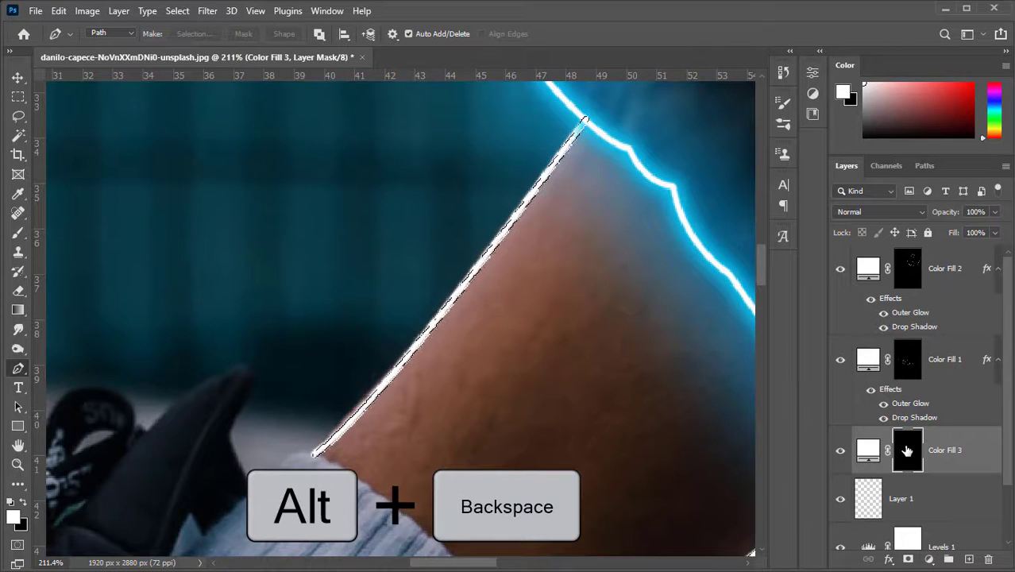
click(842, 497)
key(ctrl+d)
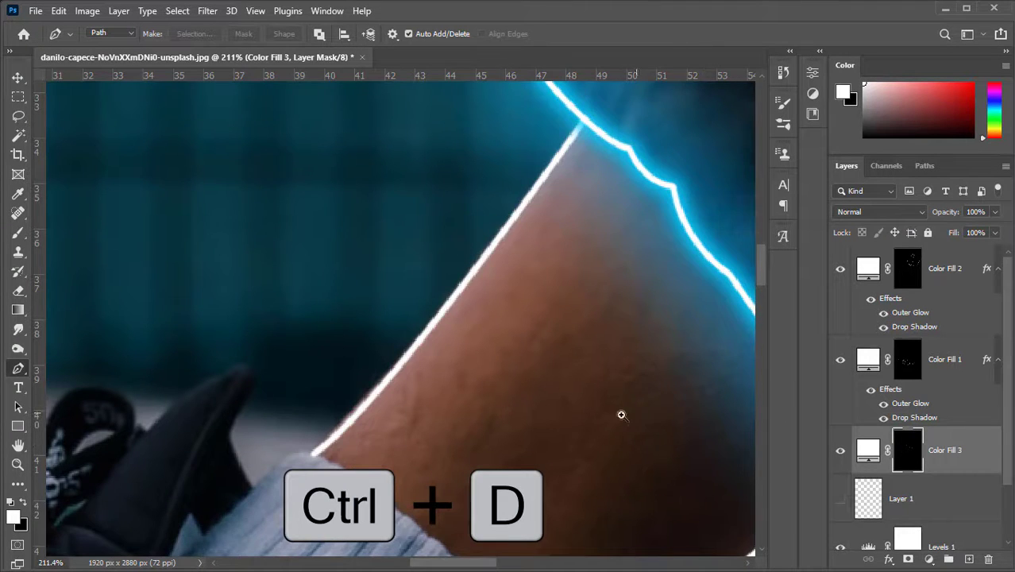
Give the Color Fill 3 ankle lines an Outer Glow in green 00ff18
scroll(621, 414, down, 6)
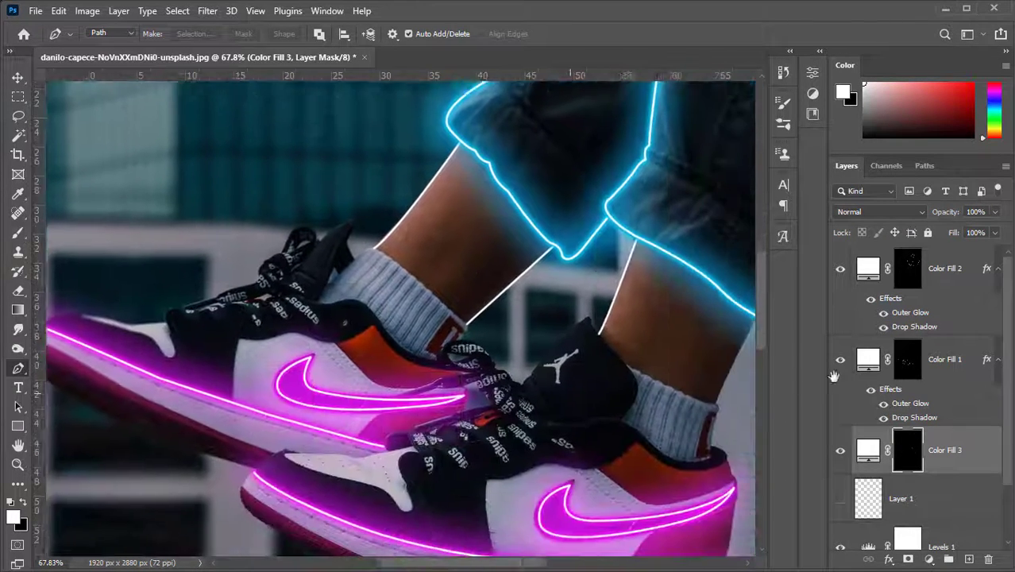
click(907, 559)
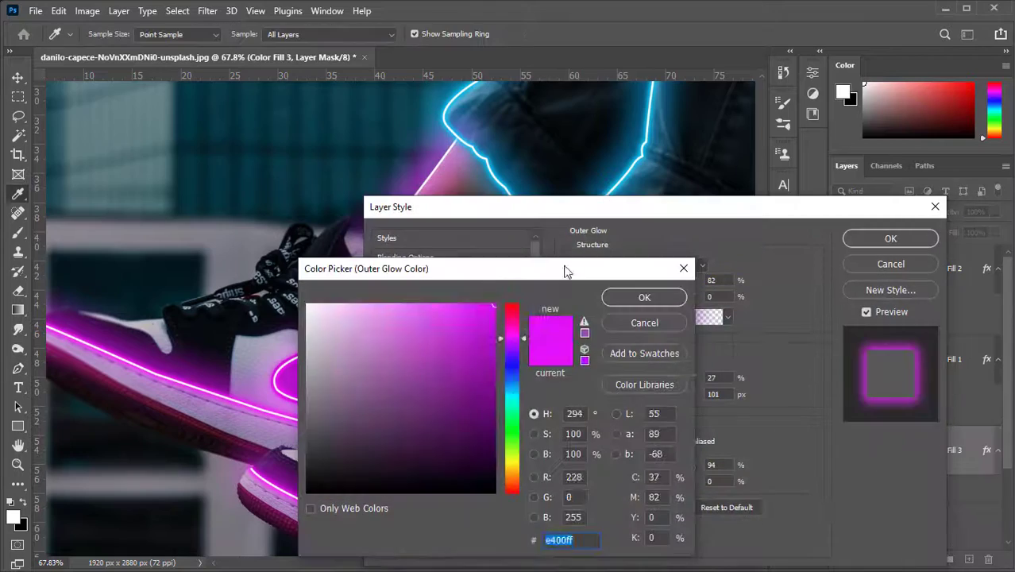
text(00ff18)
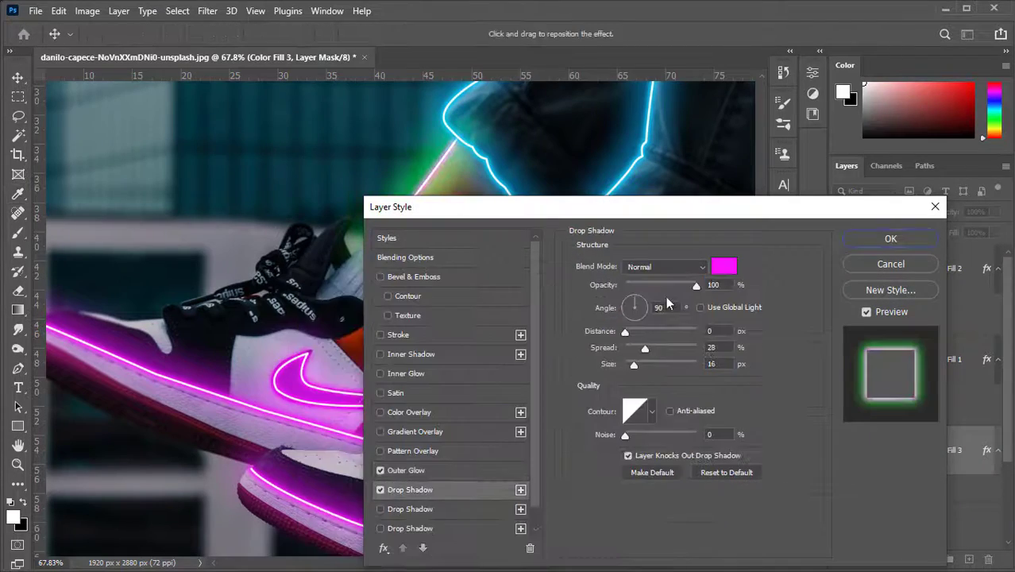
Set the Drop Shadow colour of Color Fill 3 to green 00ff18 and apply the style
click(723, 266)
text(00ff18)
click(615, 297)
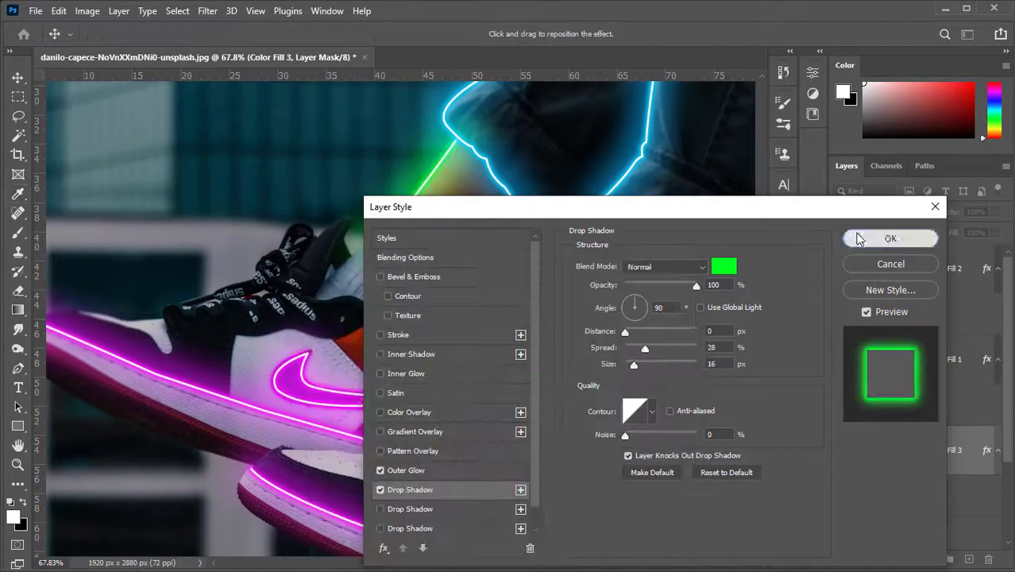
click(858, 239)
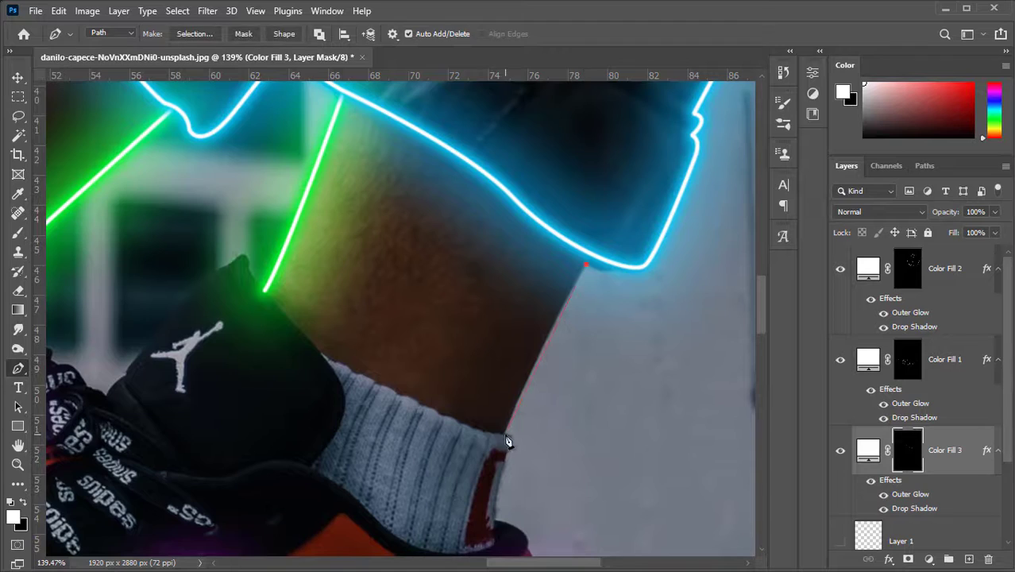
Stroke the path along the nearer ankle's back edge in white on the Color Fill 3 mask and dismiss the path
key(v)
key(p)
right_click(528, 375)
click(585, 140)
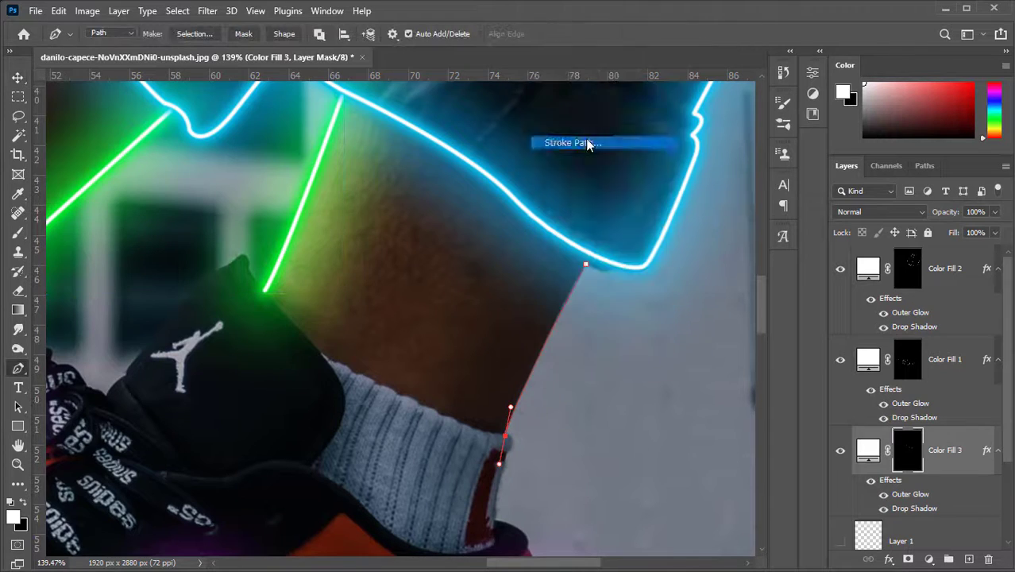
key(Return)
key(Return)
Trace an open path along the nearer sneaker's sole, where the white midsole meets the red outsole
scroll(623, 370, down, 10)
drag(617, 437, 598, 390)
scroll(362, 350, down, 5)
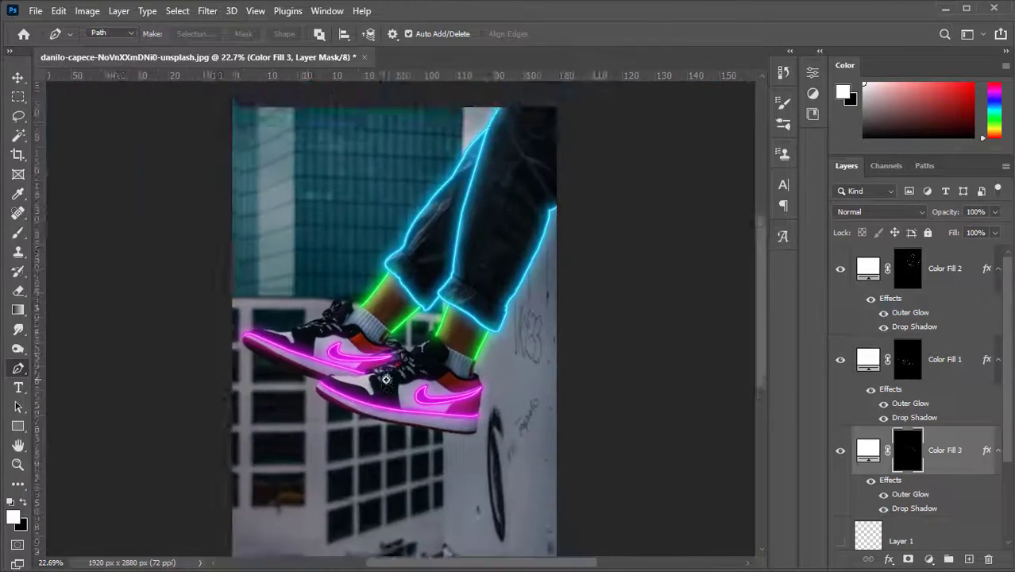
scroll(346, 380, up, 15)
click(188, 367)
scroll(244, 369, down, 3)
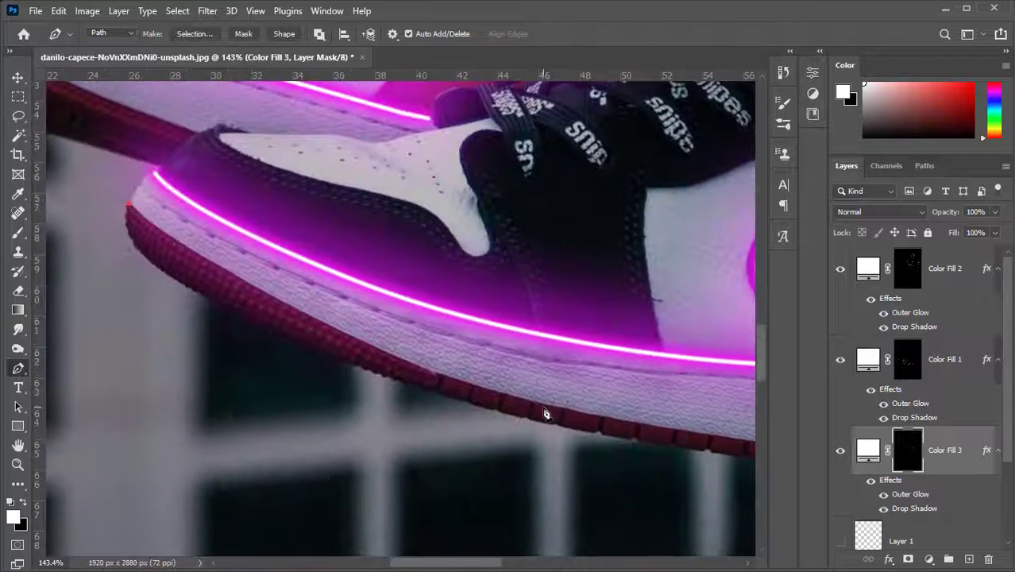
drag(751, 445, 746, 452)
alt+click(542, 405)
drag(530, 388, 521, 389)
drag(537, 393, 261, 322)
drag(451, 351, 474, 360)
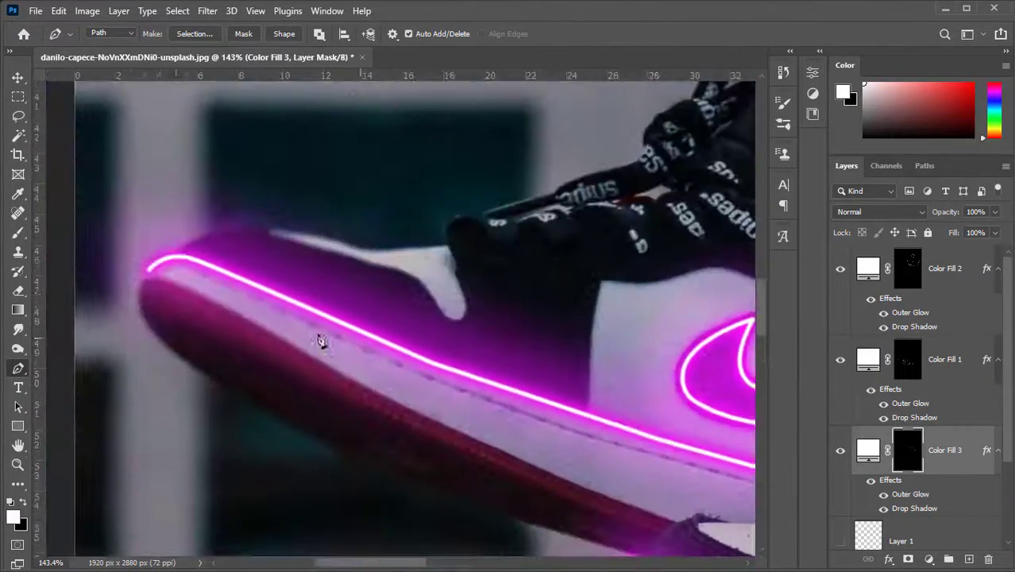
Trace an open path along the farther sneaker's sole, from the toe to where the nearer sneaker overlaps it
drag(189, 312, 142, 276)
drag(185, 277, 247, 323)
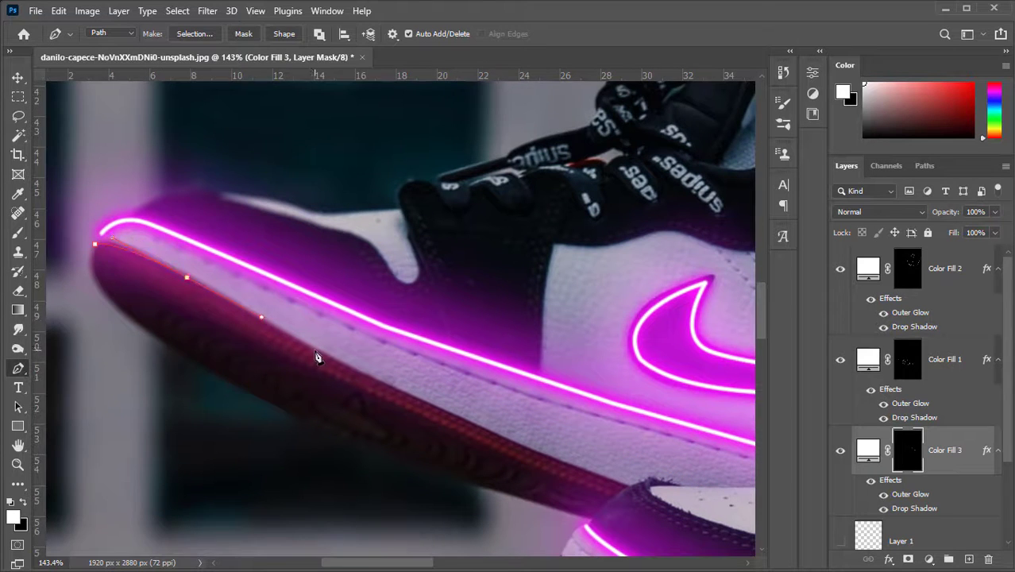
click(316, 351)
drag(607, 487, 445, 411)
scroll(437, 322, down, 2)
Add a new empty layer directly above Color Fill 3 for the sole lines
right_click(410, 375)
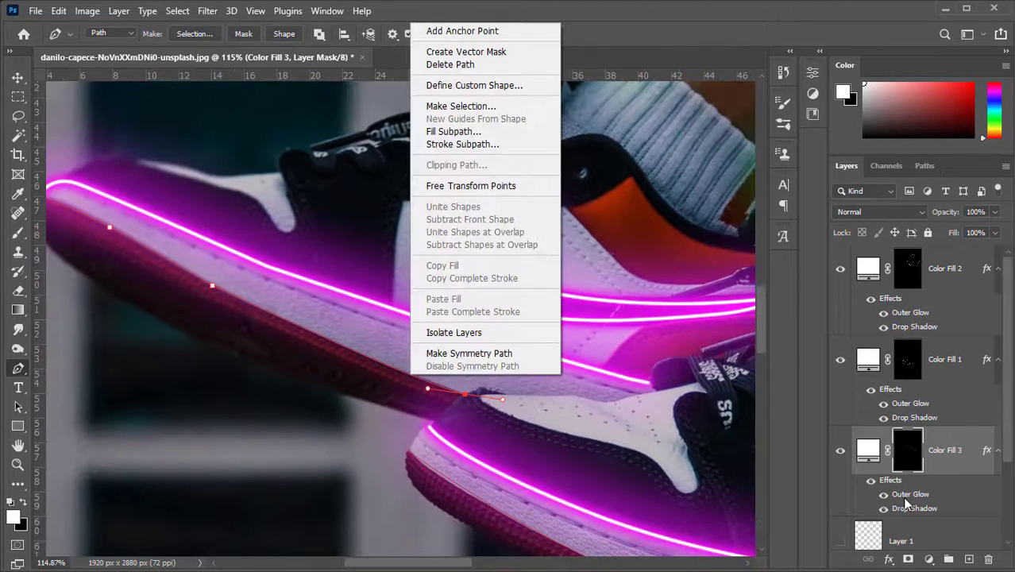
click(969, 562)
click(969, 561)
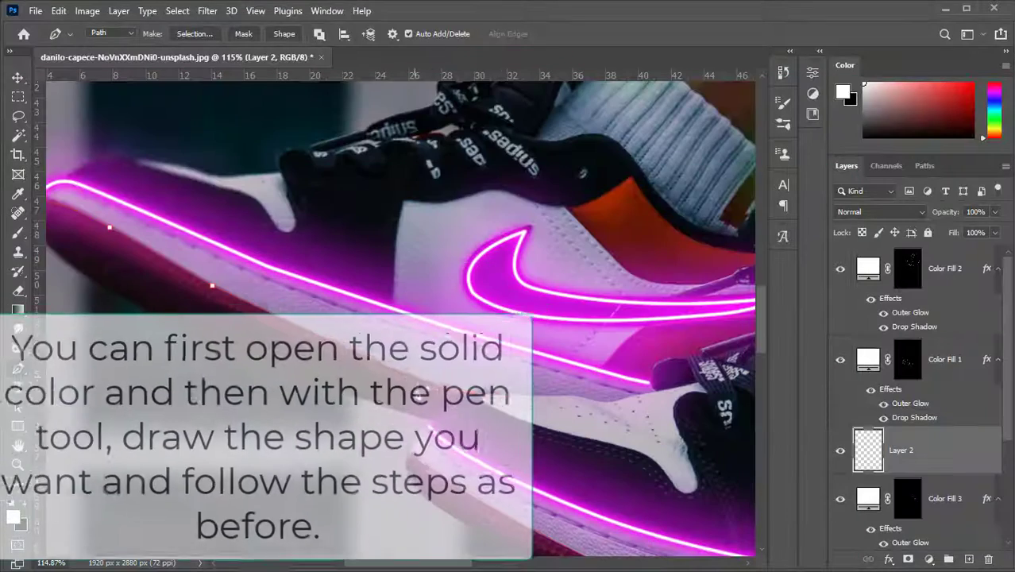
Try to stroke only the active sole subpath on Layer 2 with the Brush
right_click(409, 381)
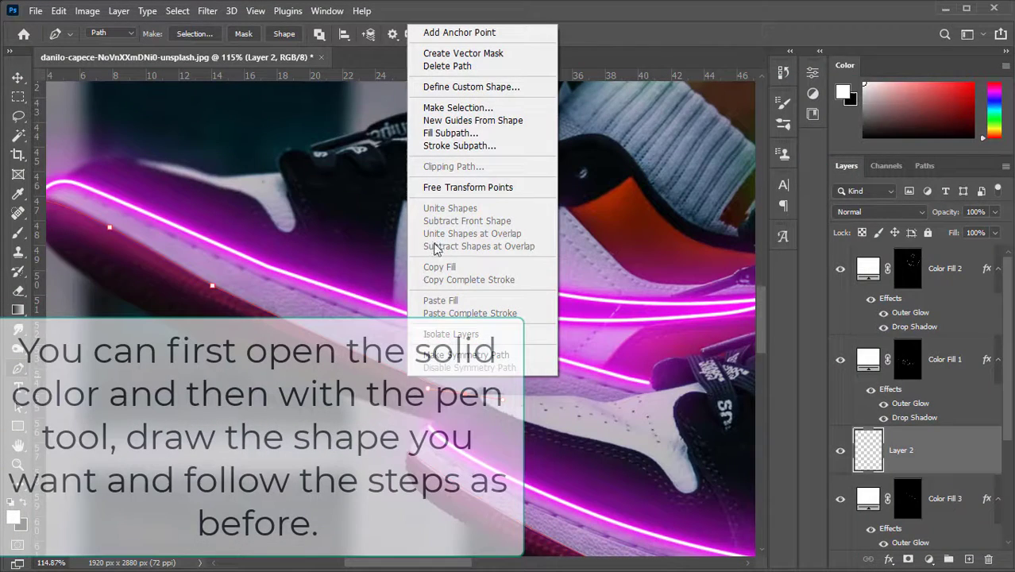
click(472, 145)
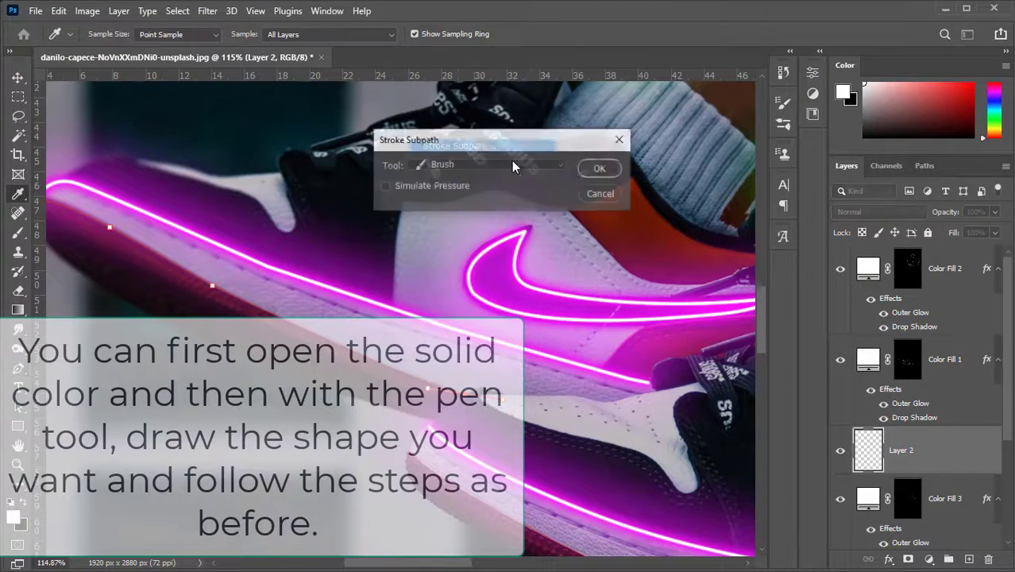
click(599, 170)
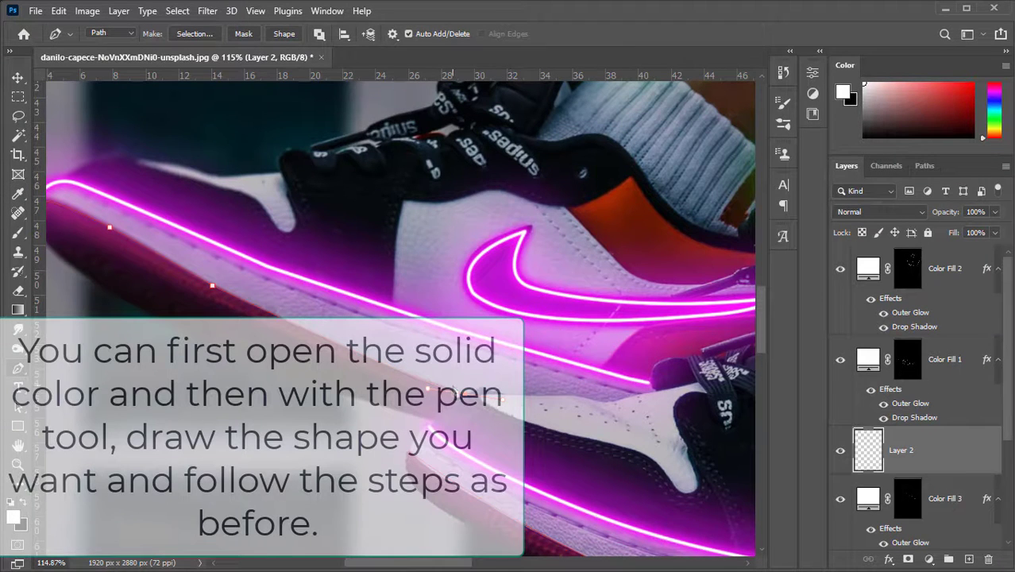
Stroke both sole paths in white on Layer 2 and dismiss the paths
right_click(447, 393)
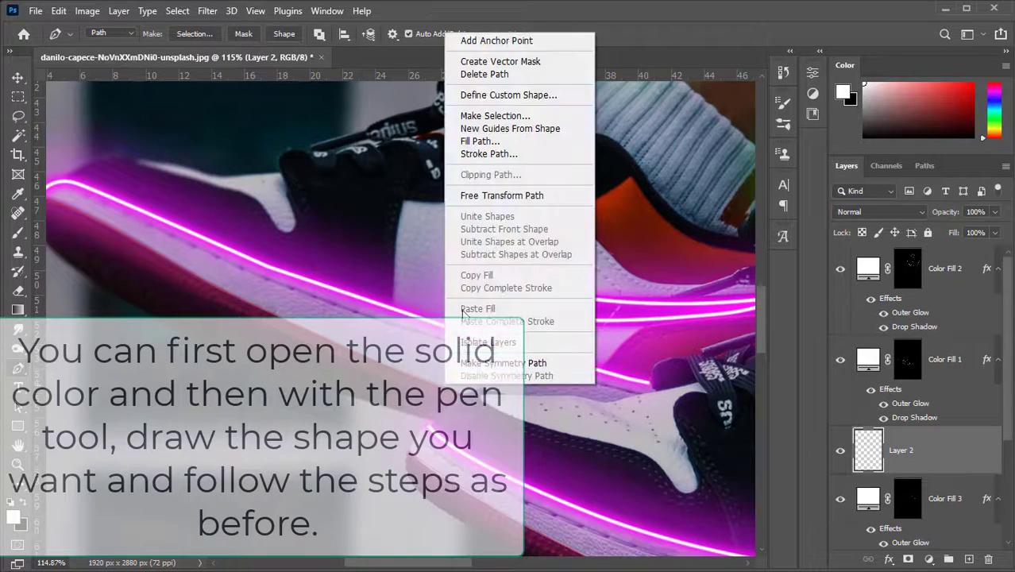
click(488, 153)
click(606, 168)
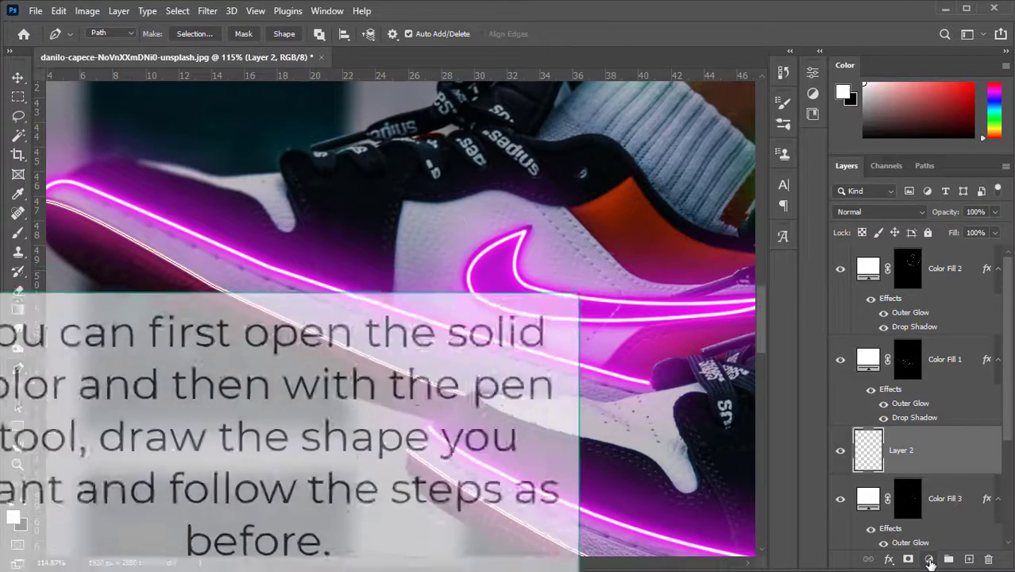
key(Escape)
Add a white ffffff Solid Color fill layer above Layer 2, invert its mask and reveal only the sole lines, hiding Layer 2
click(929, 559)
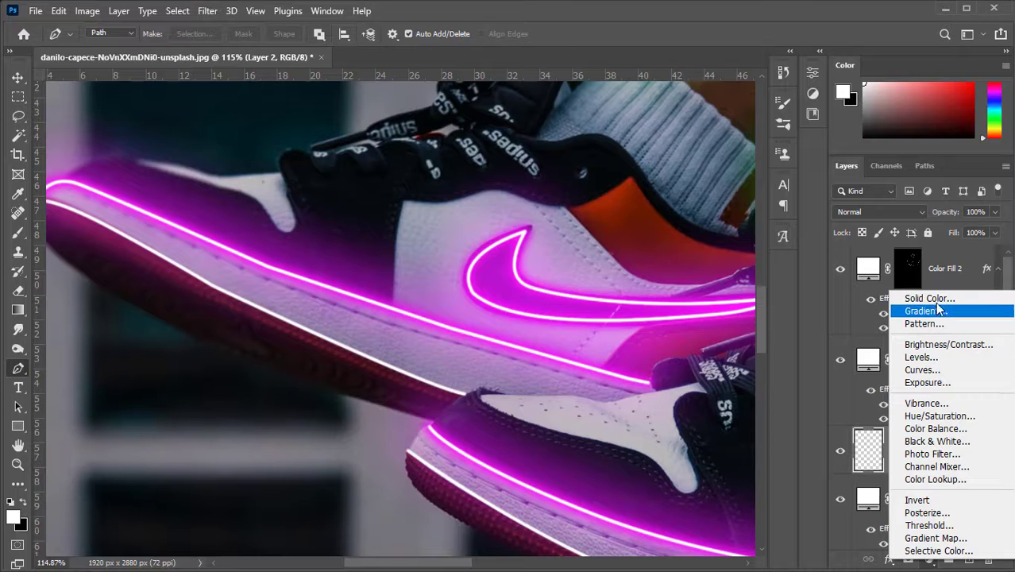
click(921, 297)
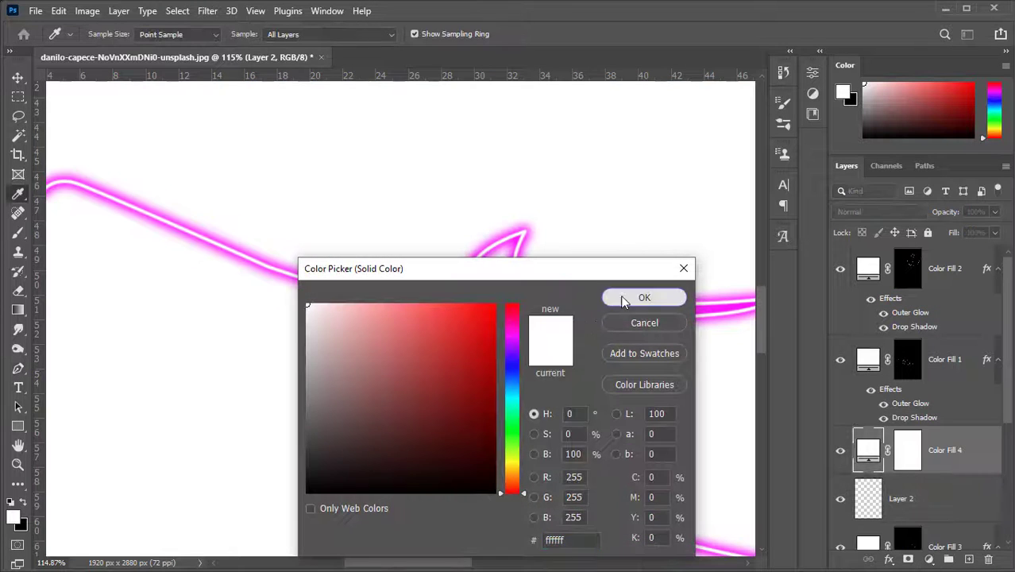
click(644, 298)
key(ctrl+i)
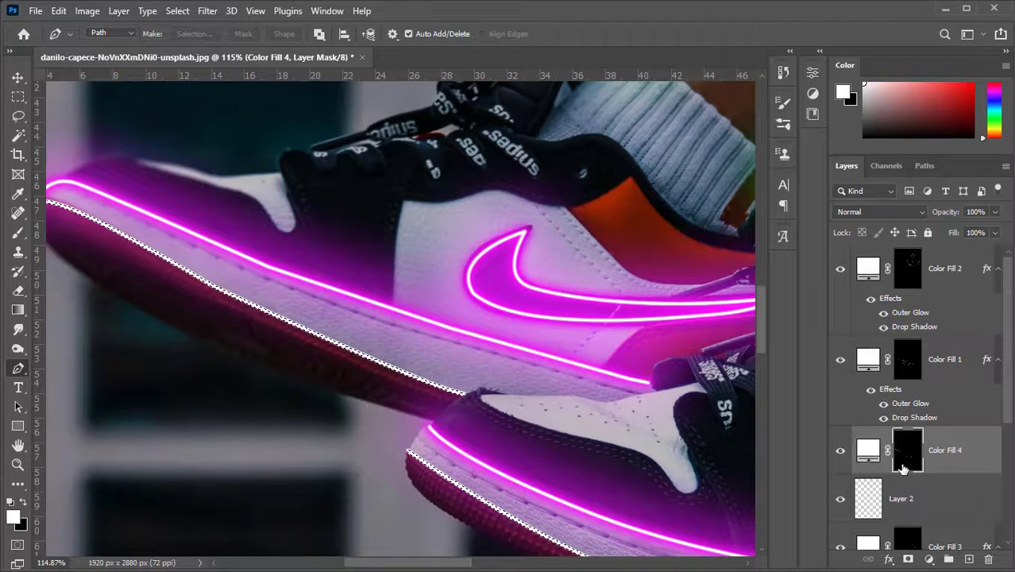
drag(523, 495, 500, 450)
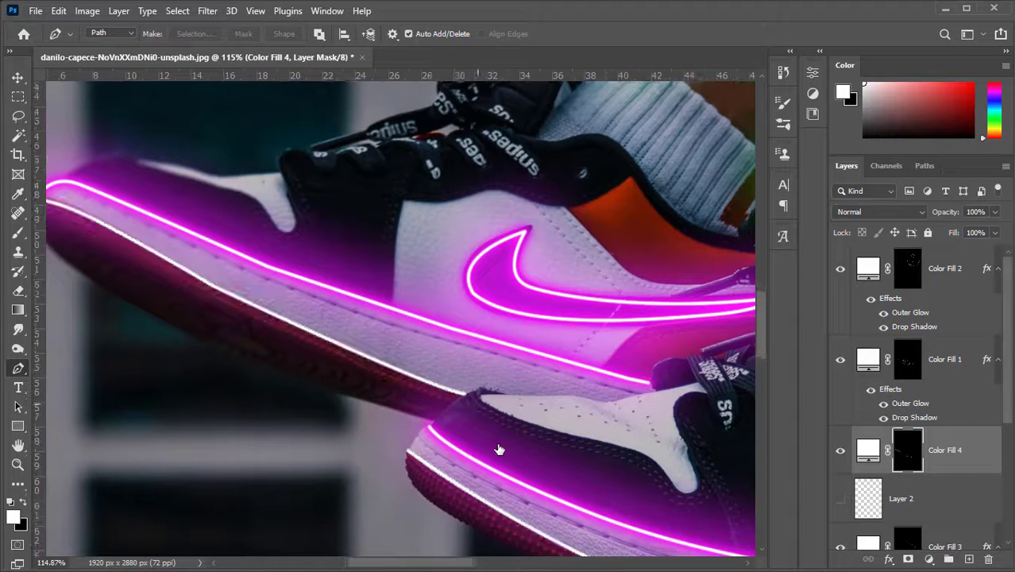
Delete the leftover stroke layers Layer 2 and Layer 1
click(898, 508)
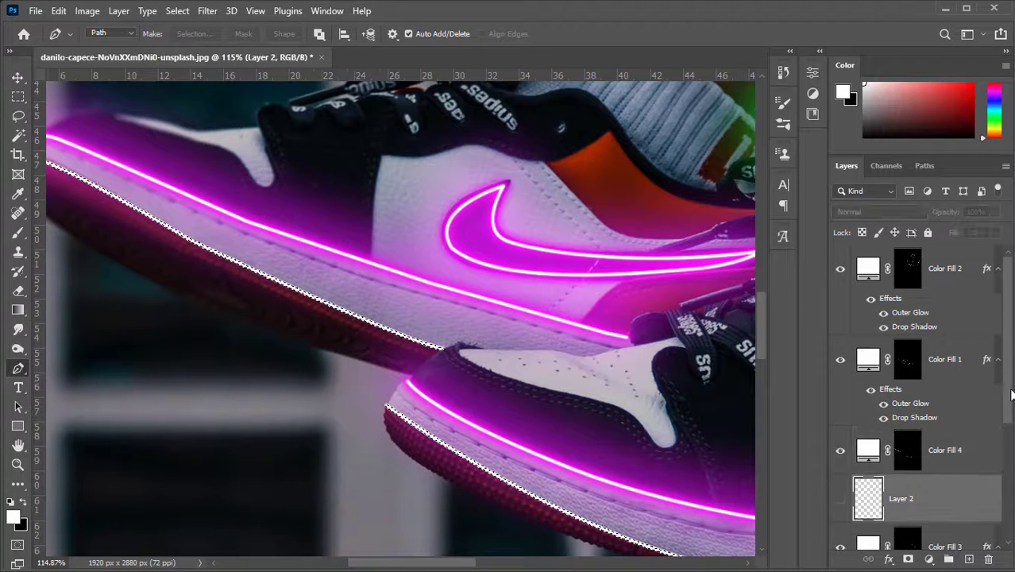
scroll(1008, 390, down, 1)
scroll(1009, 391, down, 2)
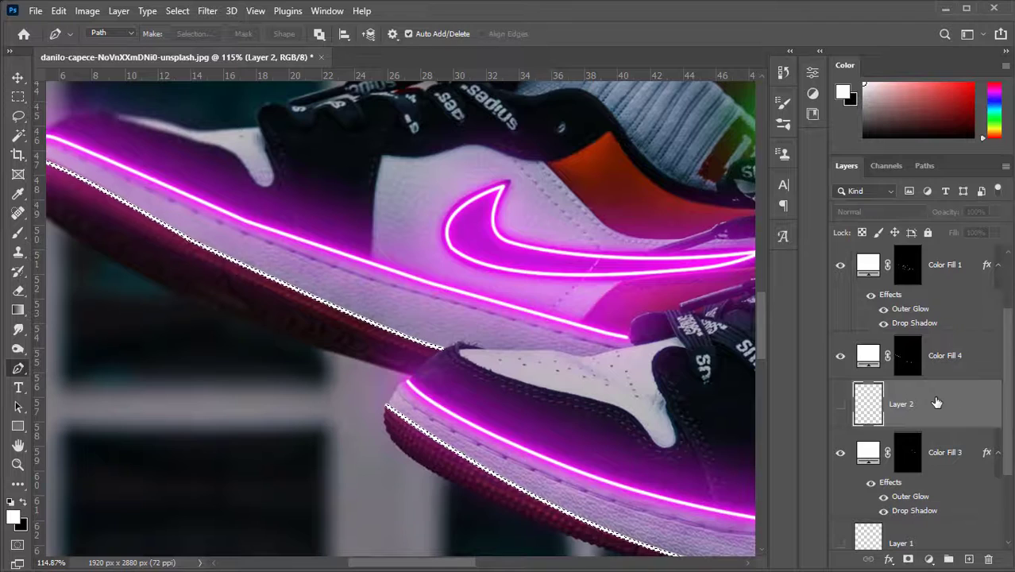
drag(936, 401, 988, 560)
scroll(960, 466, down, 1)
drag(960, 465, 988, 559)
drag(1006, 474, 1006, 441)
Add an Outer Glow to Color Fill 4 and set its colour to red ff0000
click(945, 408)
click(889, 560)
click(913, 537)
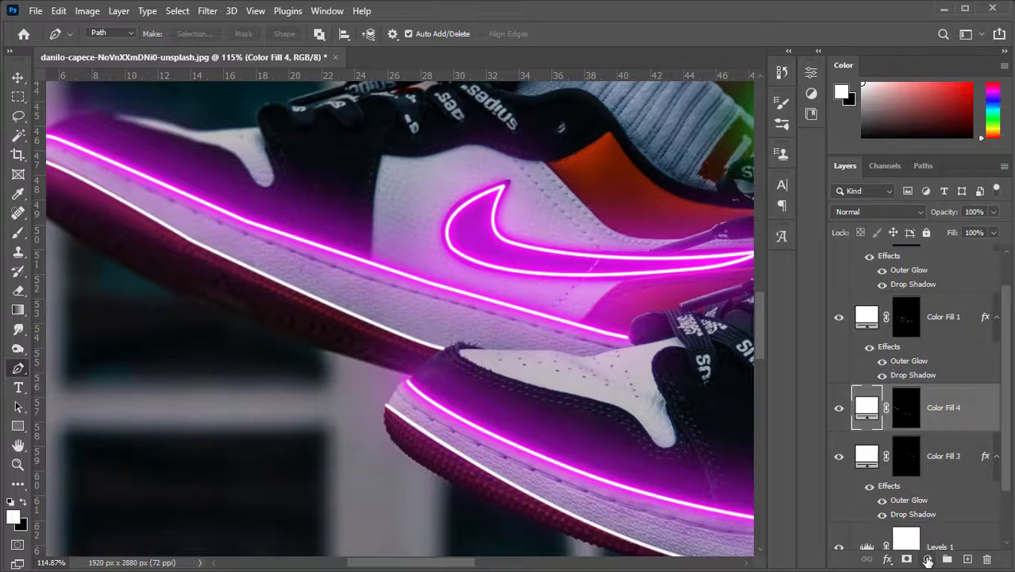
click(888, 561)
click(908, 540)
click(605, 321)
click(513, 295)
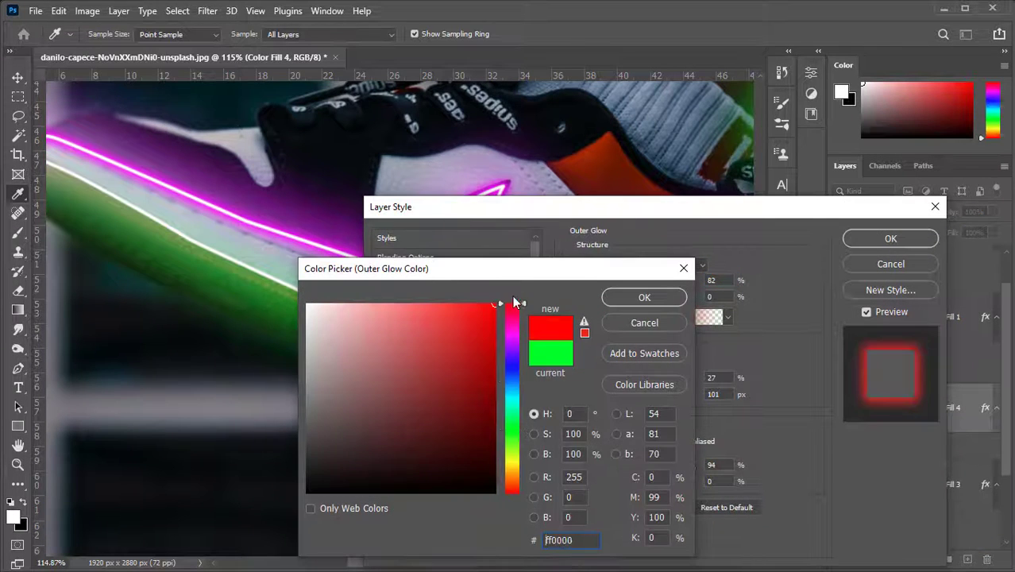
click(636, 290)
Enable the Drop Shadow on Color Fill 4, change its colour to red and apply the layer style
click(409, 489)
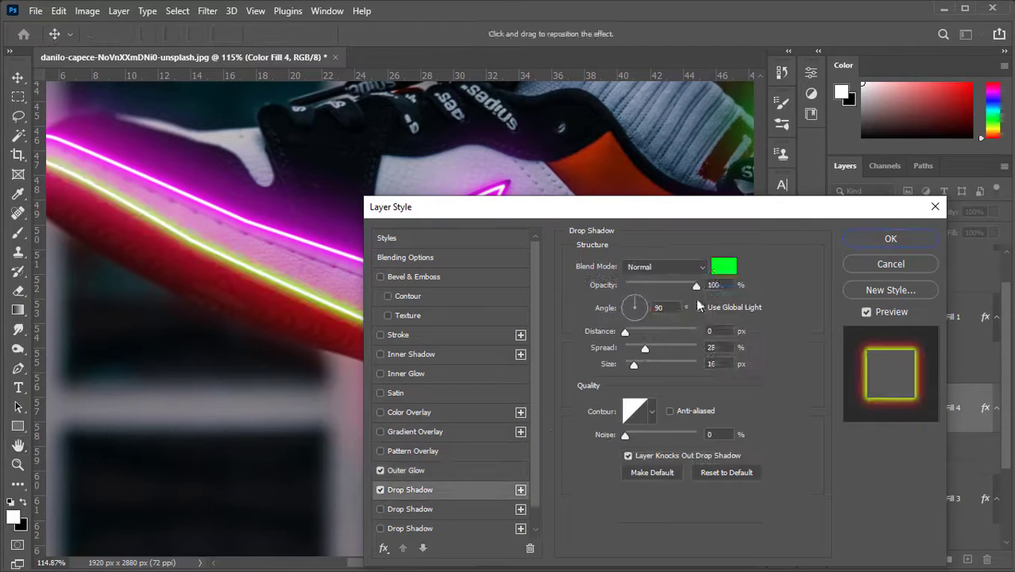
click(719, 265)
click(512, 295)
click(636, 290)
click(850, 239)
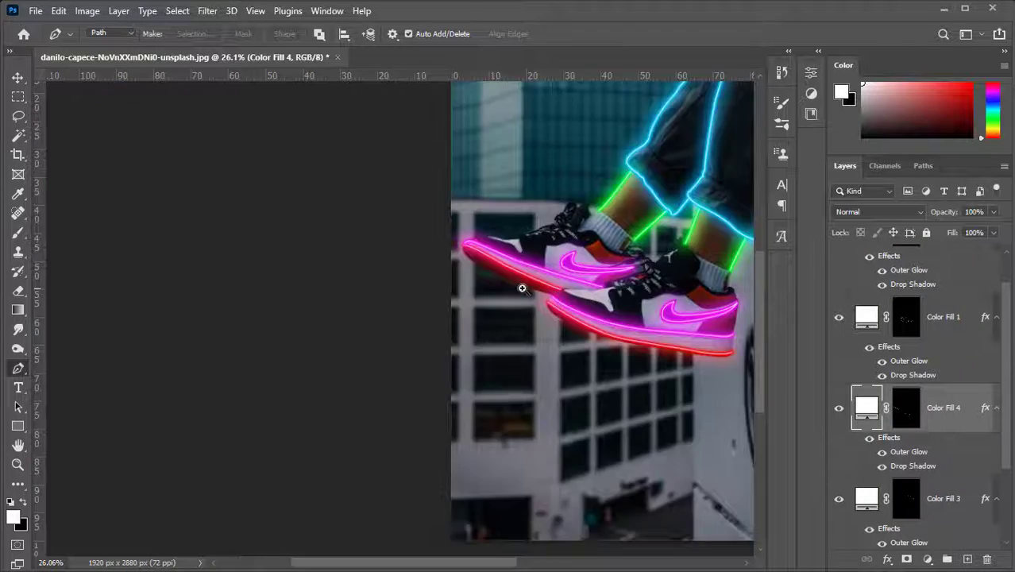
Give the Color Fill 2 layer with the trouser outlines a blue colour label
drag(738, 255, 538, 351)
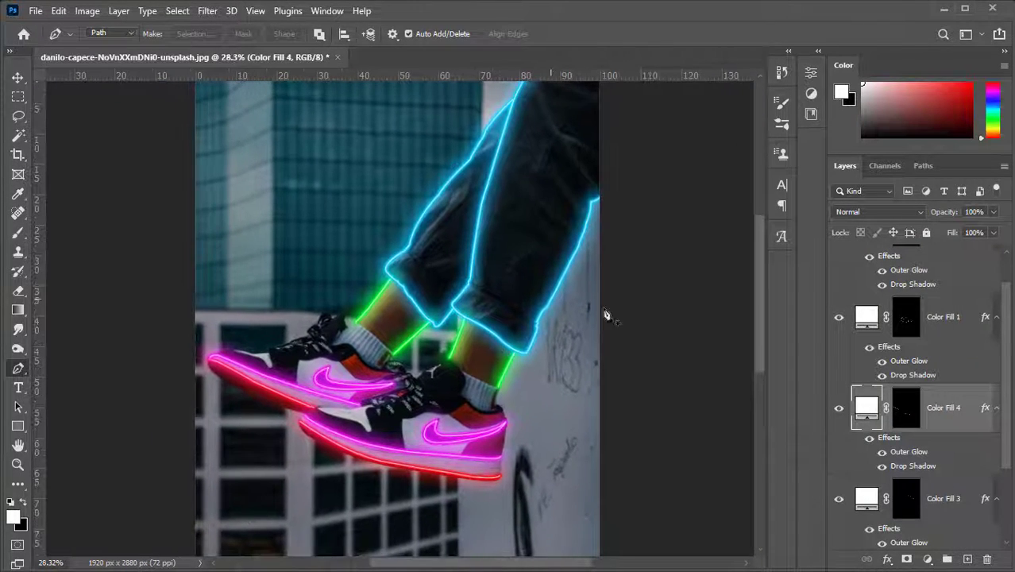
click(906, 318)
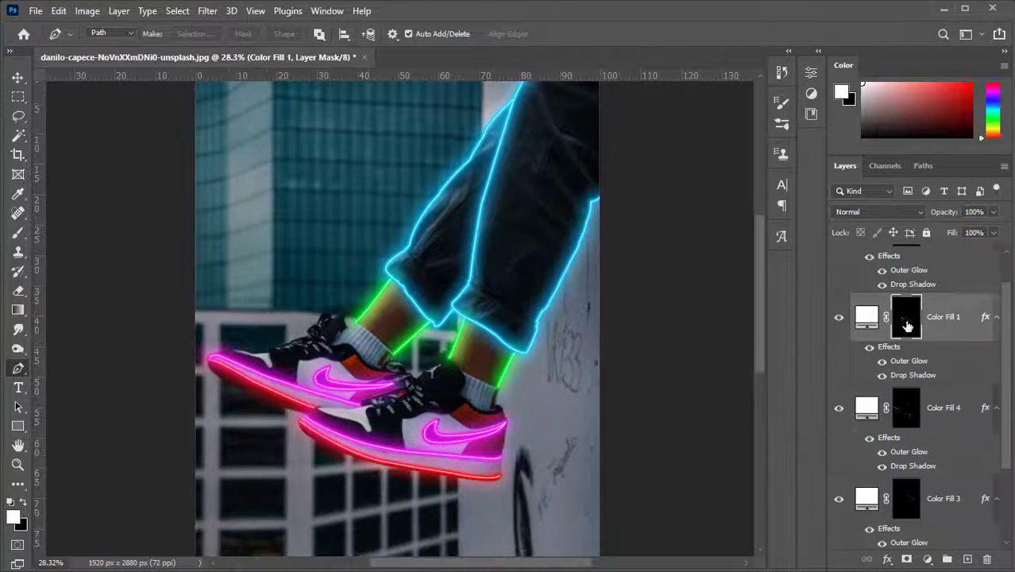
scroll(906, 326, up, 2)
click(906, 268)
click(841, 270)
right_click(840, 295)
click(873, 395)
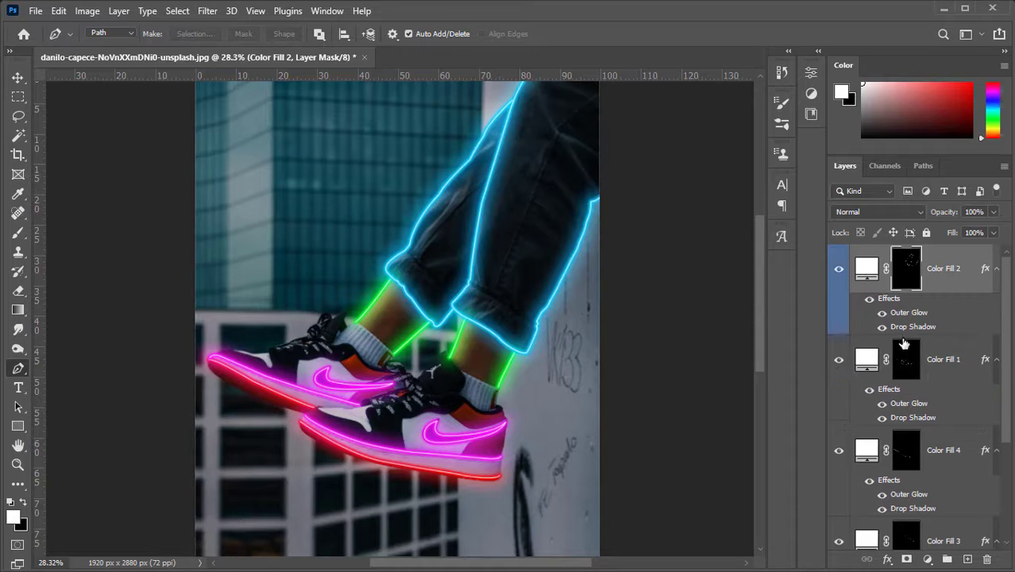
Give the Color Fill 1 layer with the sneaker outlines a violet colour label
click(839, 359)
right_click(841, 362)
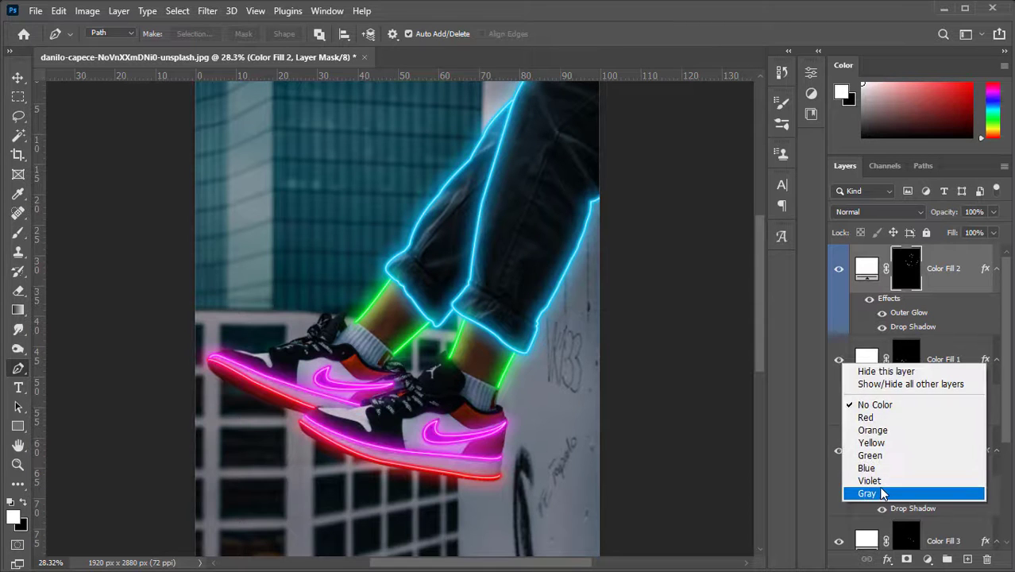
click(879, 480)
scroll(874, 397, down, 1)
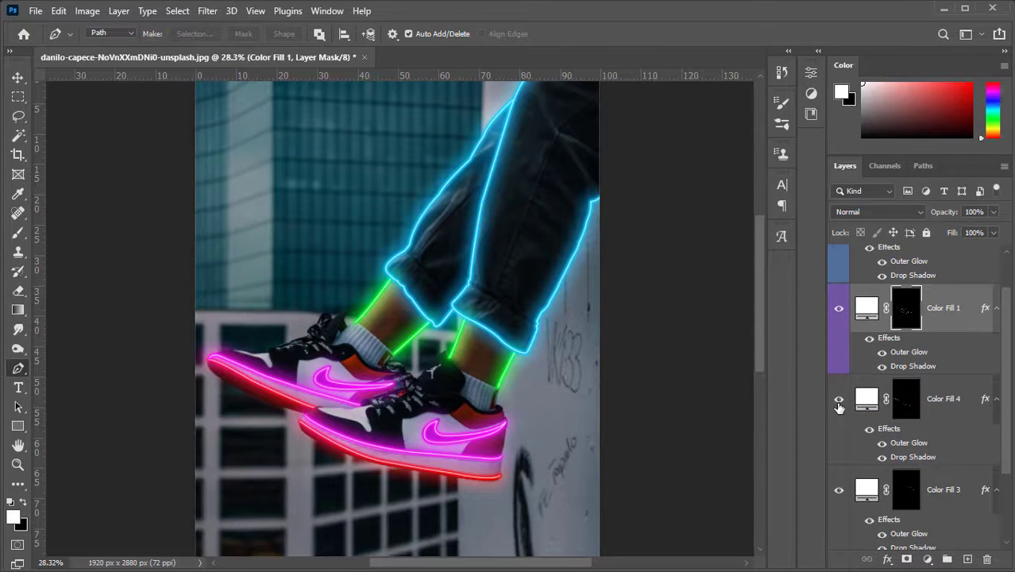
Label the Color Fill 4 layer red and the Color Fill 3 layer green
right_click(839, 401)
click(844, 456)
right_click(841, 511)
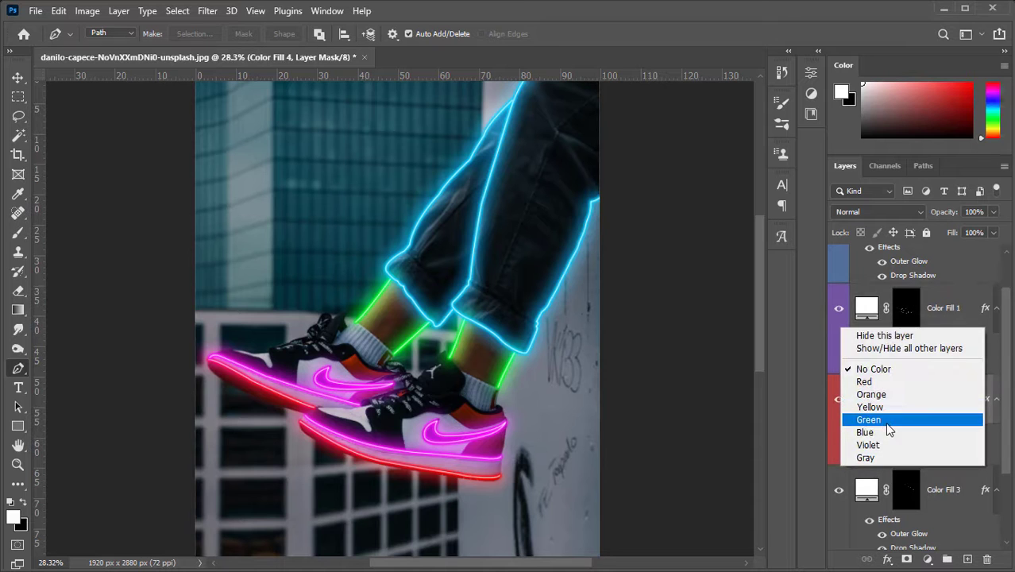
click(878, 418)
click(840, 405)
click(840, 407)
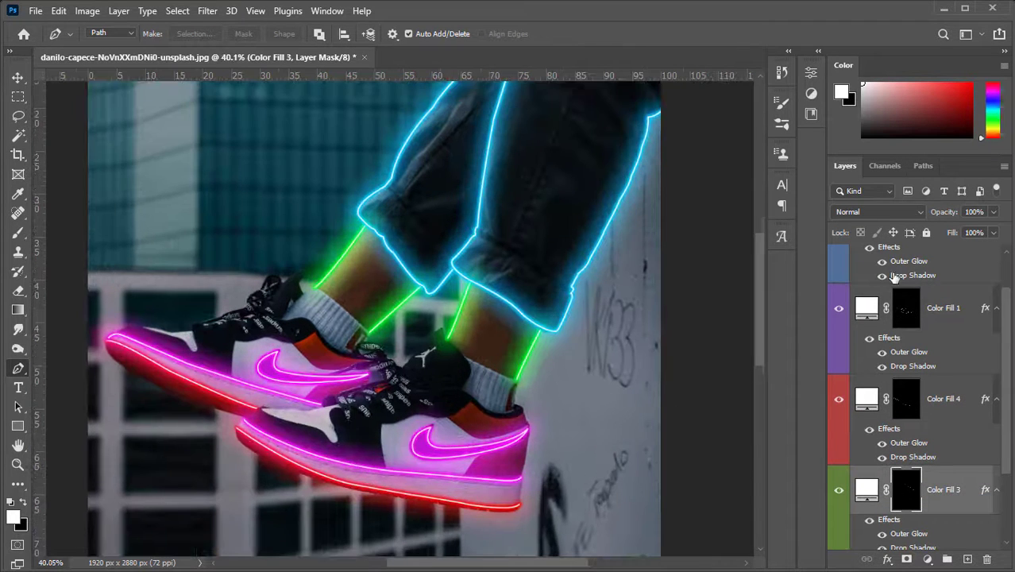
Paint black with a 13 px brush on Color Fill 2's mask to cut small gaps where the cuffs meet the green ankle lines
scroll(913, 382, up, 2)
click(906, 269)
scroll(515, 314, up, 2)
key(b)
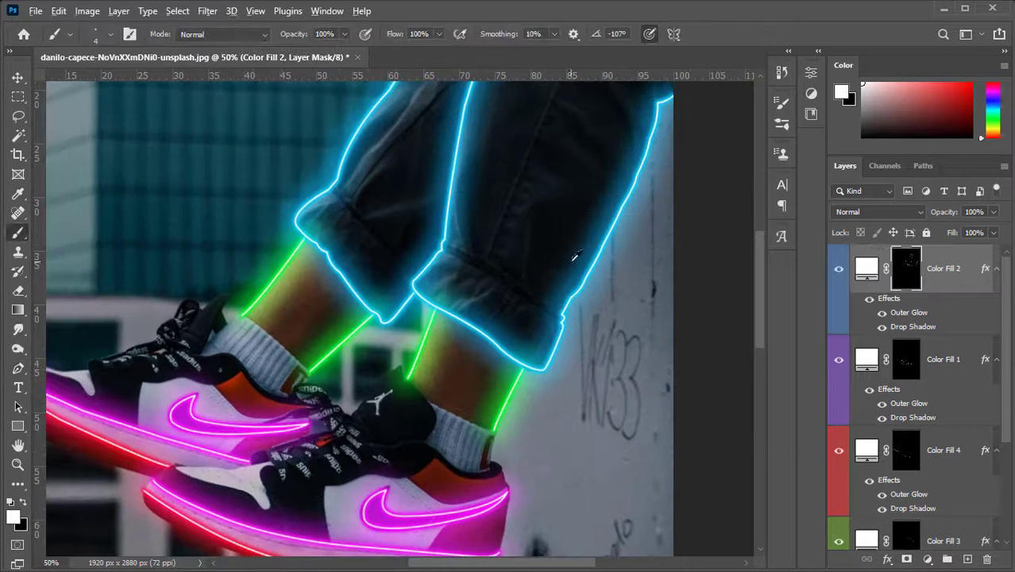
drag(525, 238, 539, 251)
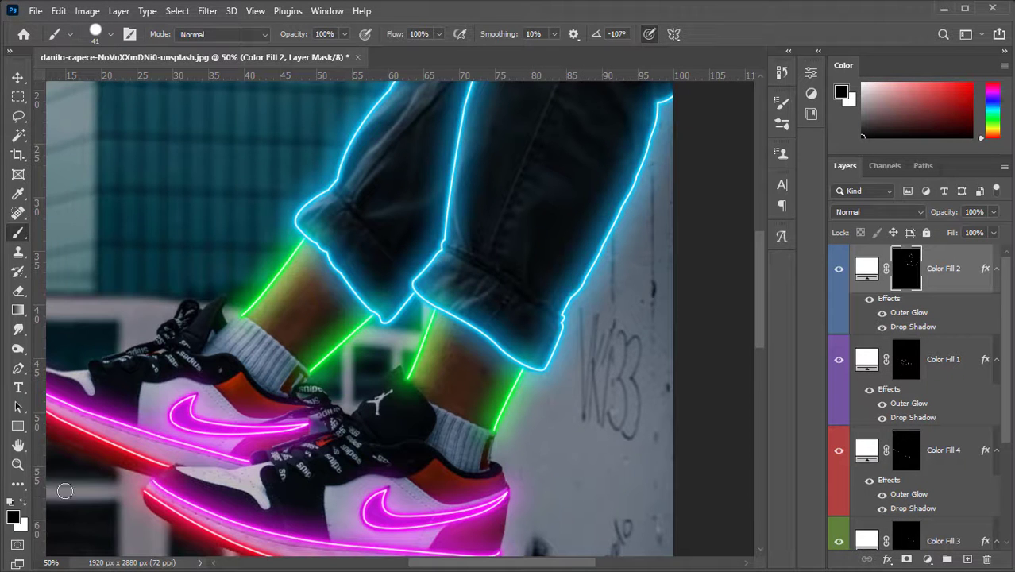
drag(627, 334, 633, 368)
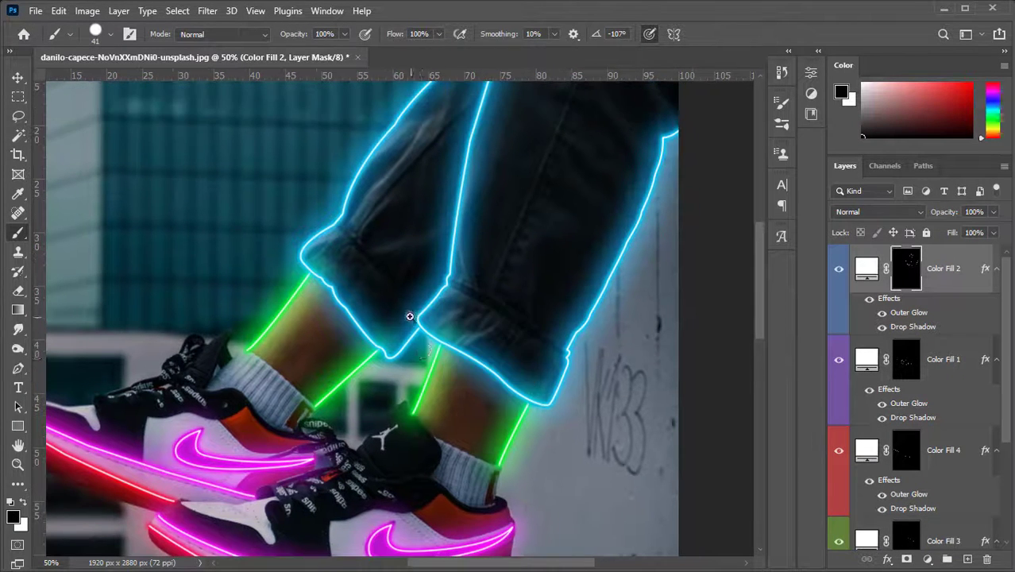
scroll(413, 321, up, 5)
scroll(484, 361, down, 5)
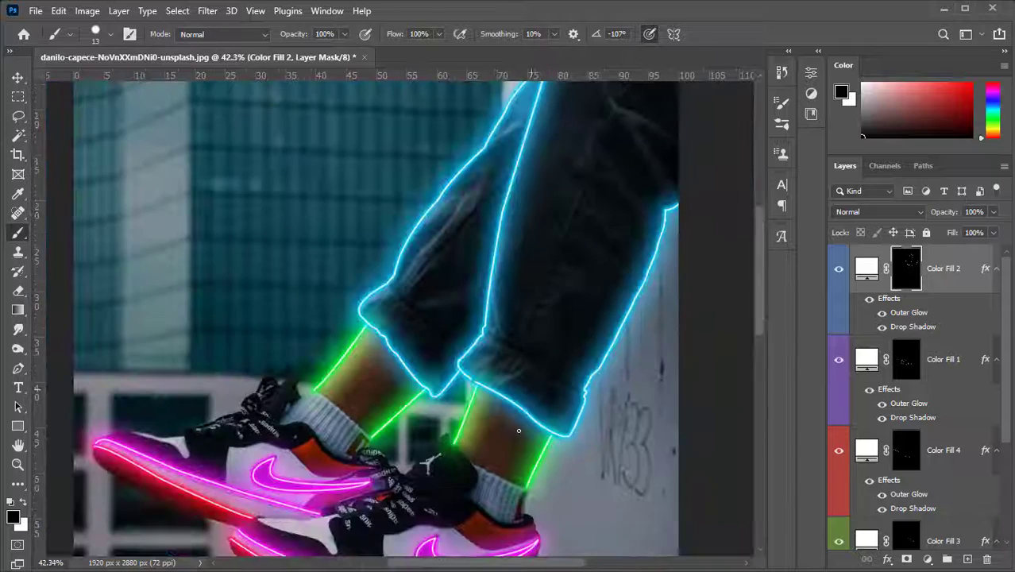
drag(488, 437, 478, 419)
scroll(544, 408, up, 2)
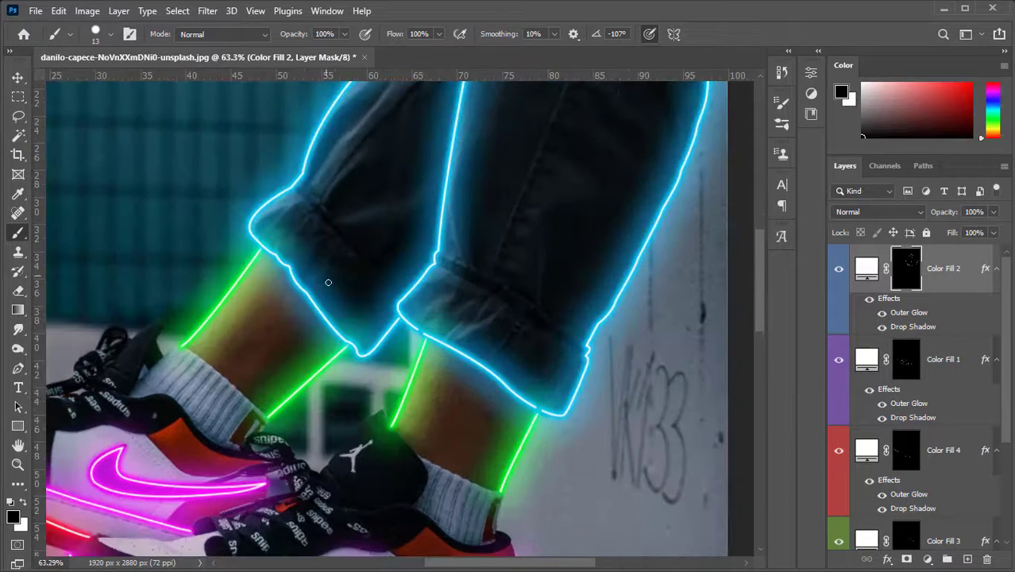
scroll(273, 241, down, 4)
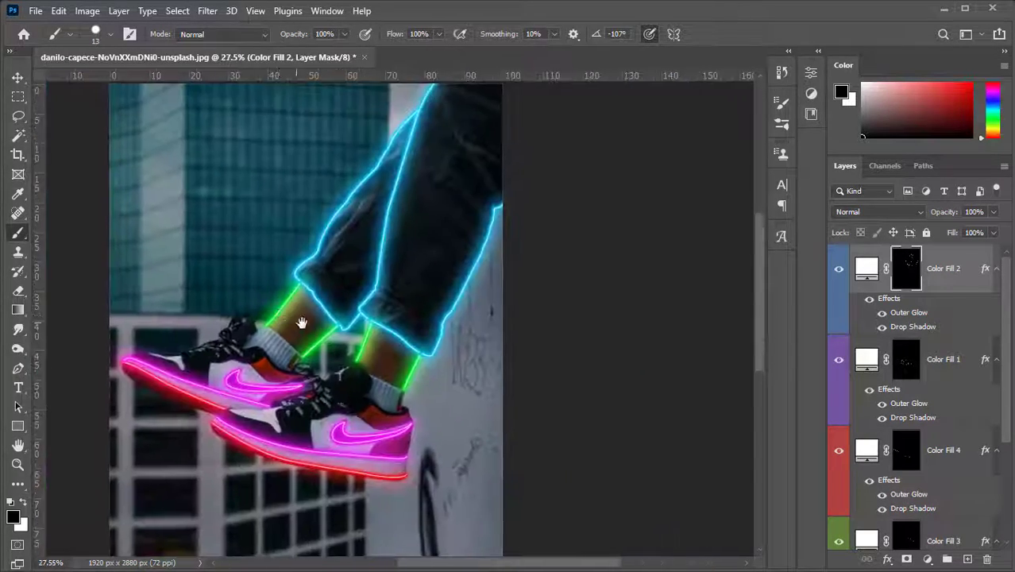
Compare the edited image with the original by hiding and restoring every layer except Background
scroll(435, 295, down, 1)
scroll(990, 329, down, 6)
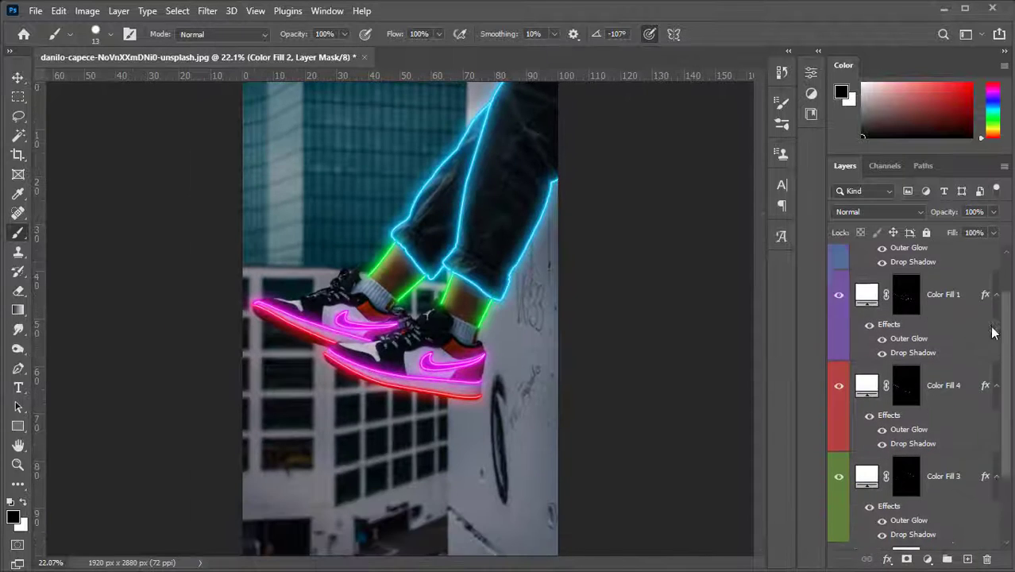
alt+click(841, 525)
alt+click(841, 525)
alt+click(841, 525)
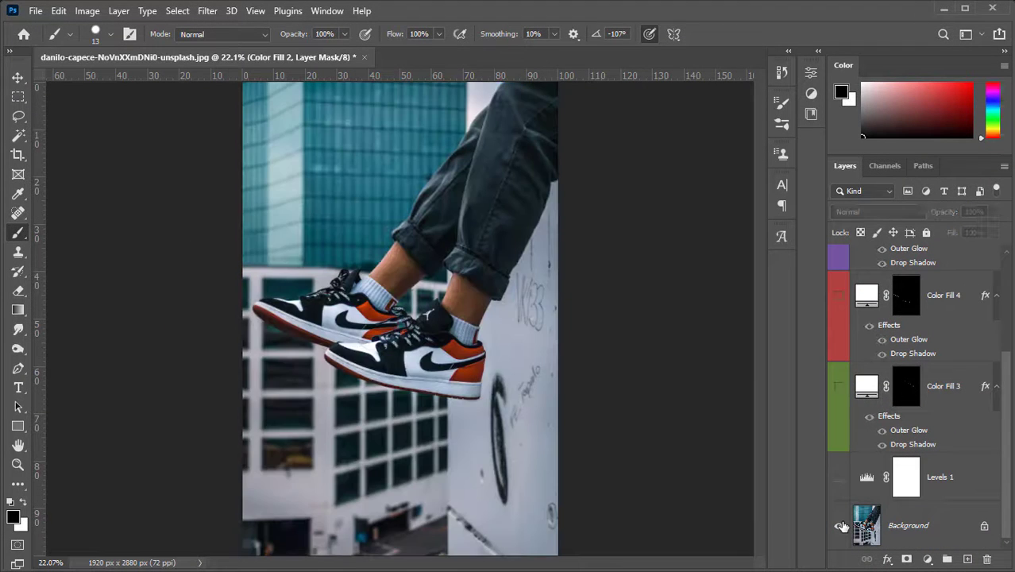
alt+click(841, 525)
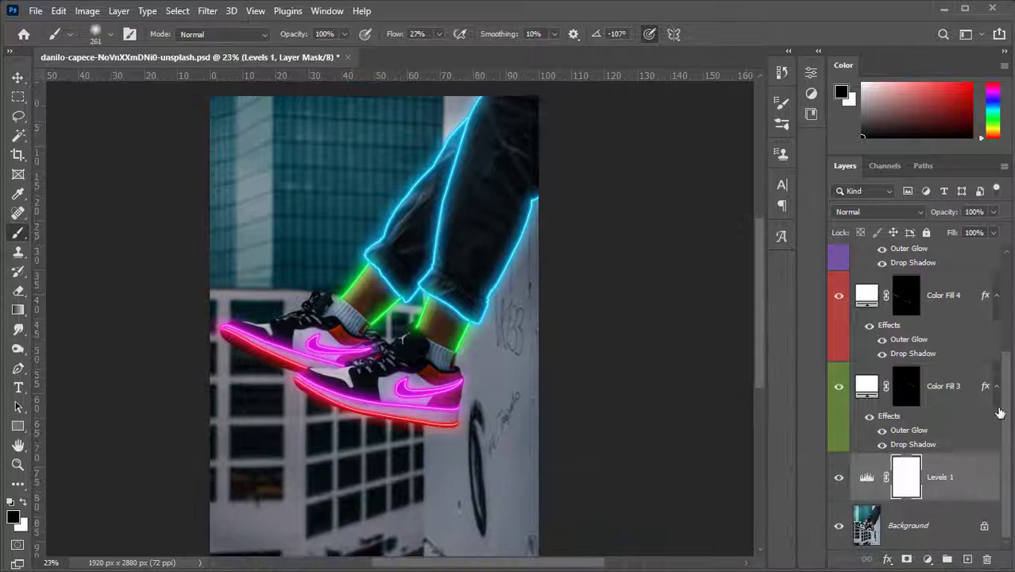
Add a new empty layer directly above Levels 1 and enlarge the soft brush to 656 px
scroll(999, 413, up, 2)
scroll(1000, 413, down, 2)
click(967, 559)
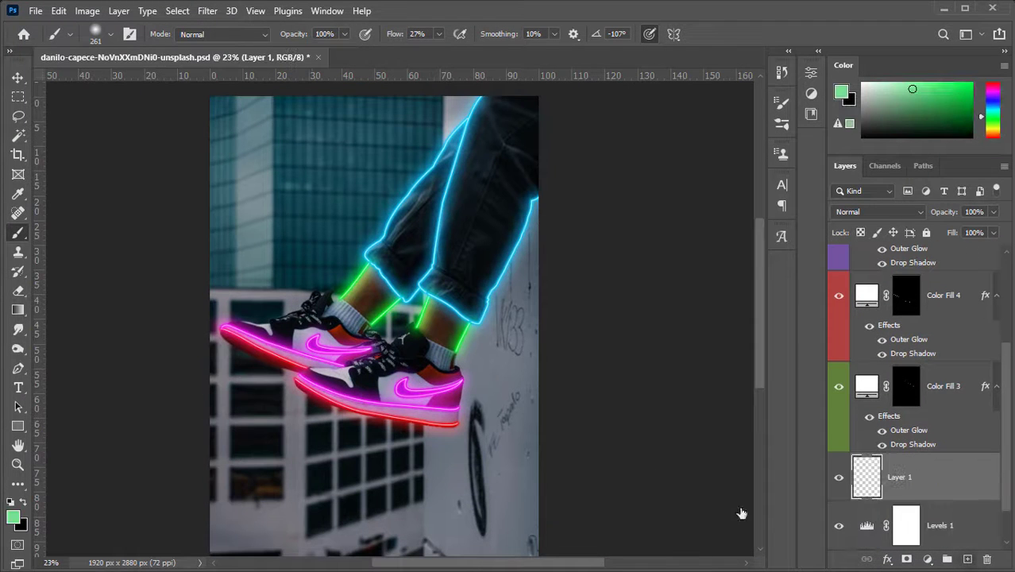
right_click(372, 229)
mouse_move(720, 395)
mouse_down()
mouse_move(703, 411)
mouse_move(701, 439)
mouse_move(711, 448)
mouse_up()
double_click(578, 501)
Paint the trouser glow's sampled blue onto the wall beside the leg and set Layer 1's blend mode to Screen
scroll(448, 335, up, 5)
alt+click(582, 175)
mouse_move(651, 159)
mouse_down()
mouse_move(587, 279)
mouse_move(577, 345)
mouse_up()
drag(549, 294, 287, 294)
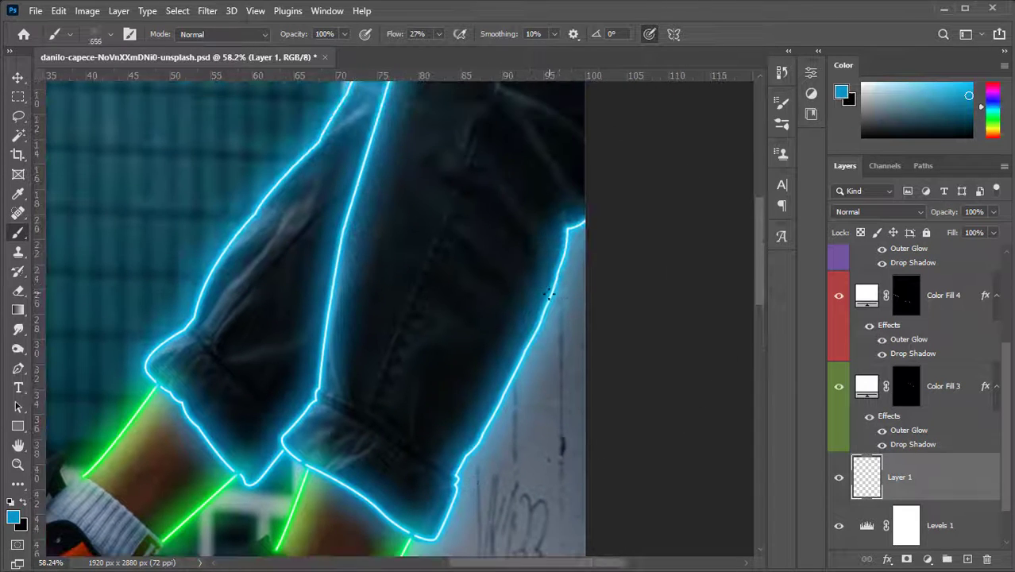
drag(563, 382, 548, 282)
click(916, 213)
click(868, 330)
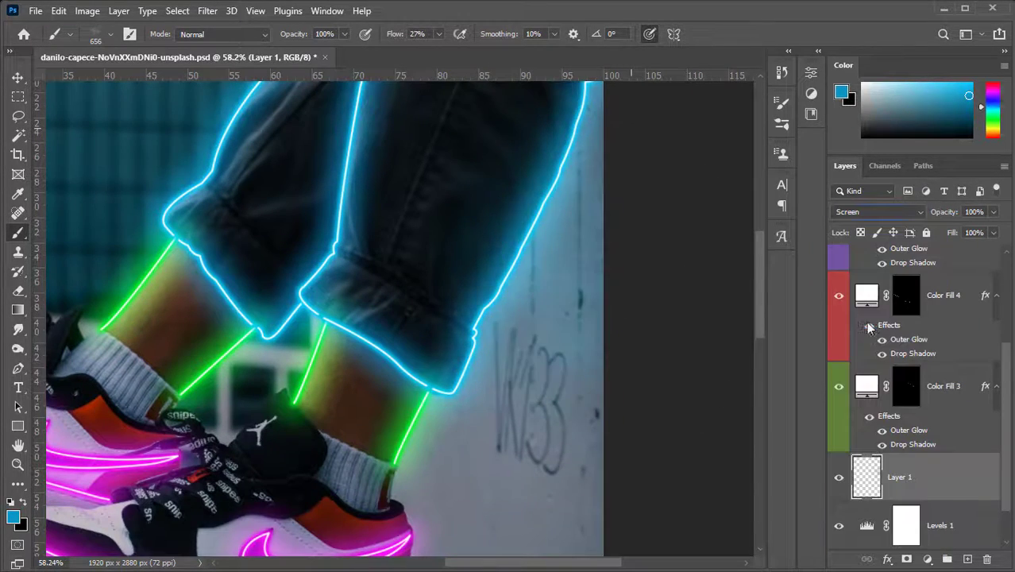
Sample the green ankle glow and paint it softly onto the wall behind the ankle on Layer 1
drag(477, 461, 499, 358)
scroll(442, 322, up, 5)
alt+click(437, 320)
scroll(447, 329, down, 4)
mouse_move(625, 339)
mouse_down()
mouse_move(440, 359)
mouse_move(526, 330)
mouse_move(648, 315)
mouse_up()
drag(543, 413, 536, 266)
Paint sampled magenta and red light onto the wall behind the sneaker's heel on Layer 1
alt+click(404, 335)
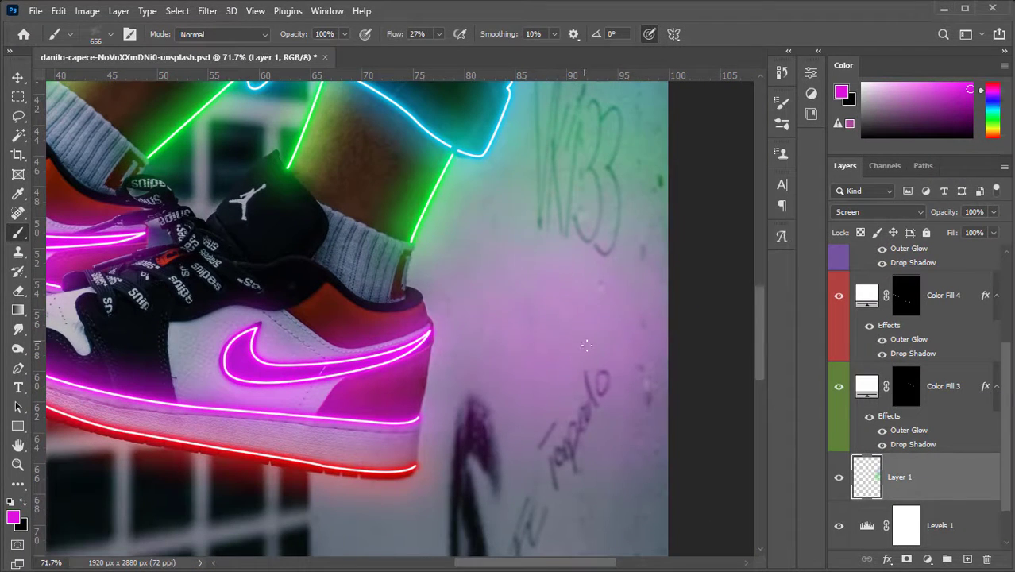
alt+click(419, 364)
drag(425, 378, 484, 379)
alt+click(405, 361)
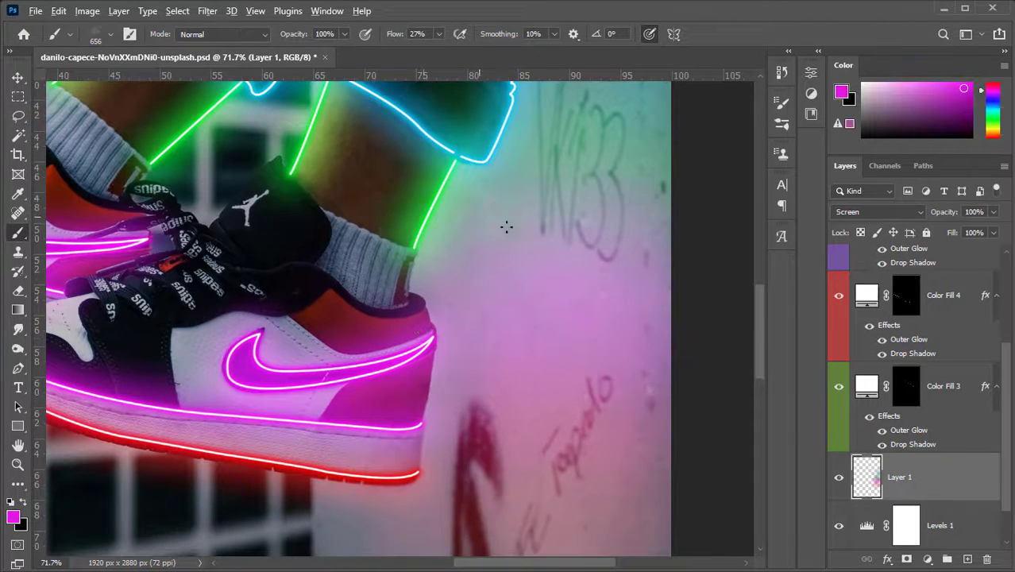
Resample the blue trouser glow and strengthen the blue light on the wall along the leg
scroll(507, 227, down, 6)
scroll(556, 256, up, 8)
alt+click(607, 266)
scroll(607, 265, down, 2)
drag(607, 265, 506, 303)
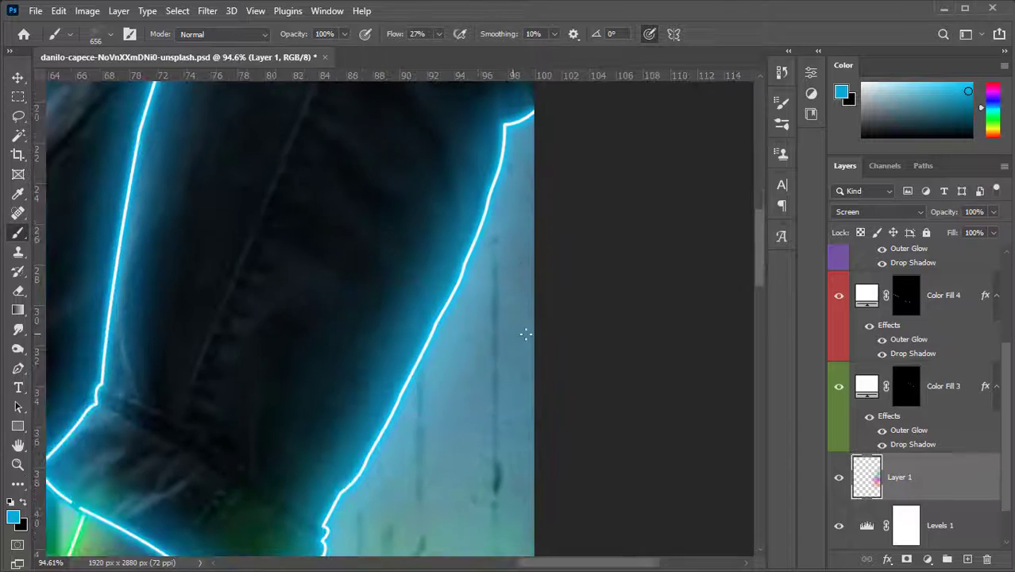
mouse_move(476, 402)
mouse_down()
mouse_move(392, 405)
mouse_move(439, 393)
mouse_up()
Add a mask to Layer 1 and paint black with a 90 px soft brush to remove the light spill from the leg and sneaker
click(906, 558)
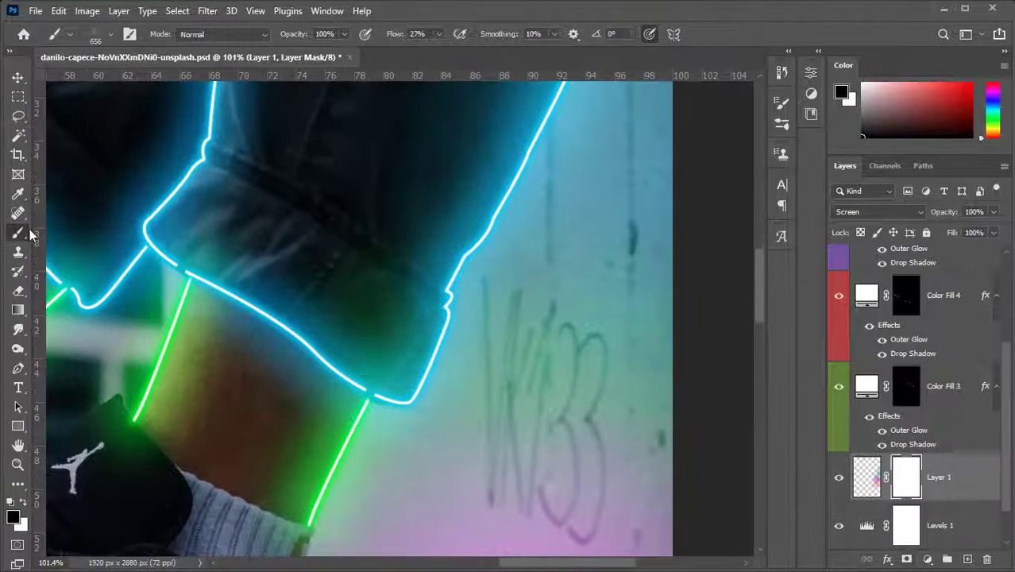
right_click(303, 206)
click(249, 232)
drag(334, 248, 262, 256)
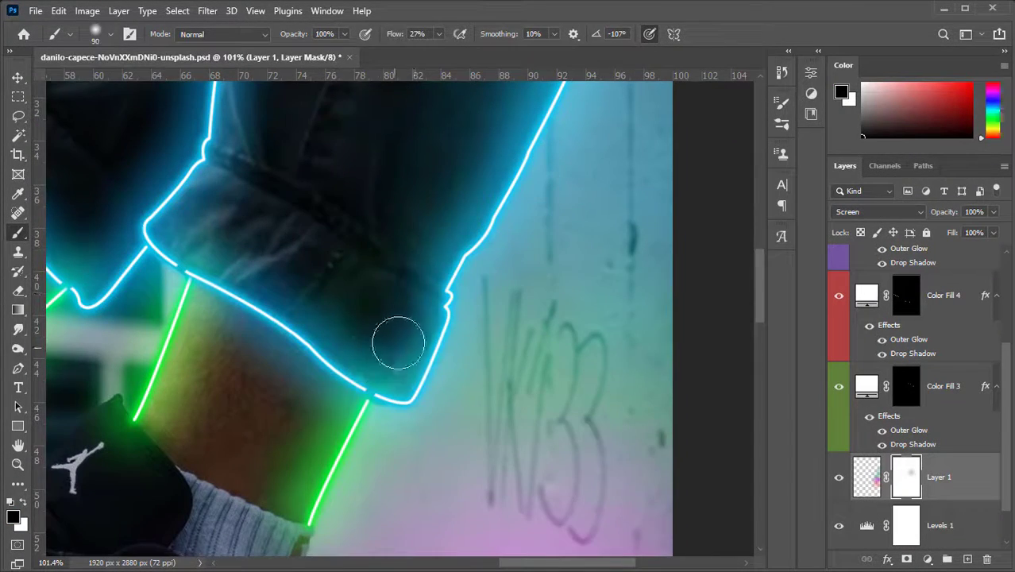
mouse_move(464, 165)
mouse_down()
mouse_move(340, 414)
mouse_move(455, 162)
mouse_up()
drag(298, 488, 390, 208)
mouse_move(443, 312)
mouse_down()
mouse_move(429, 124)
mouse_move(452, 422)
mouse_up()
mouse_move(527, 158)
mouse_down()
mouse_move(447, 427)
mouse_move(453, 370)
mouse_up()
click(371, 299)
drag(479, 316, 436, 367)
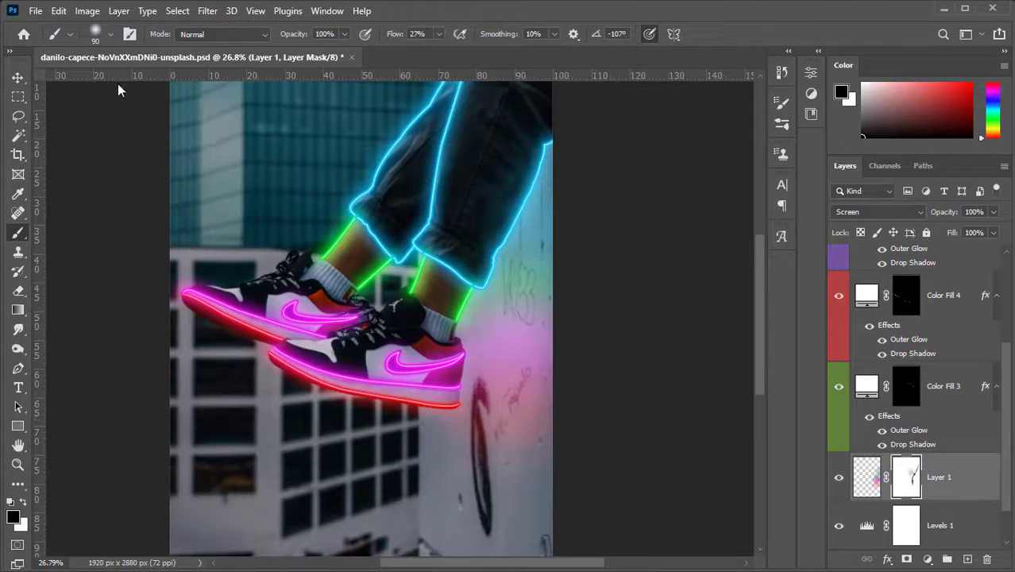
Compare the finished neon image with the original Background by toggling all other layers
scroll(913, 397, down, 2)
alt+click(839, 527)
alt+click(839, 526)
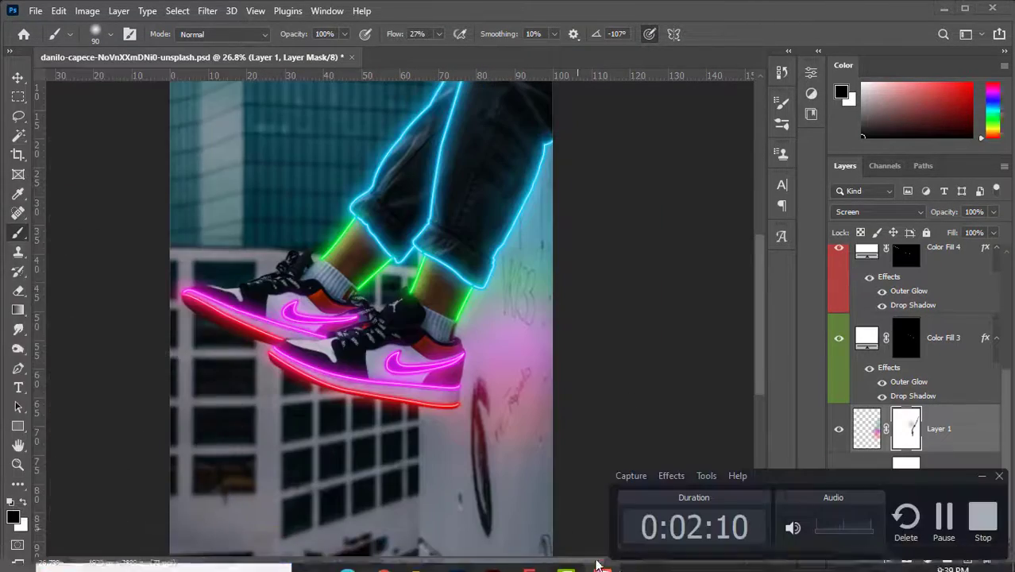